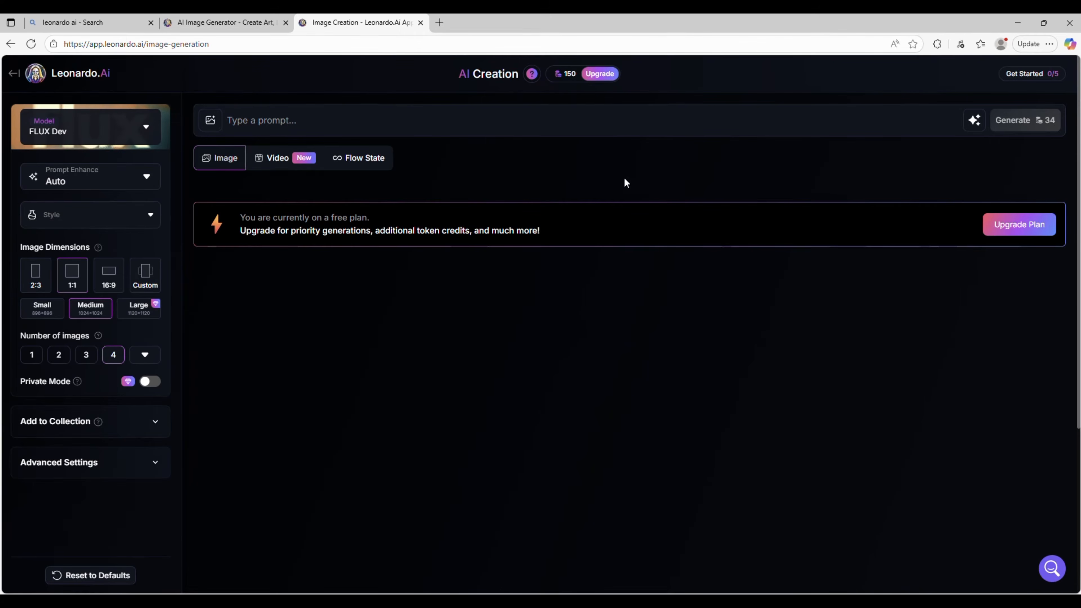
Look through the available image models, keep FLUX Dev, and set the image dimensions to 16:9.
click(149, 126)
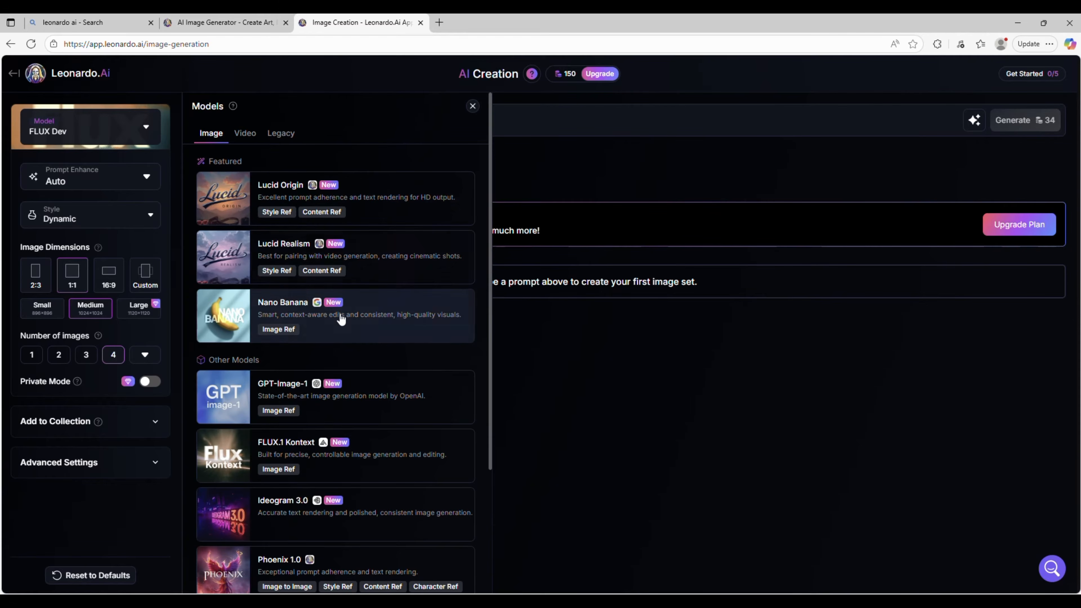
scroll(332, 513, down, 1)
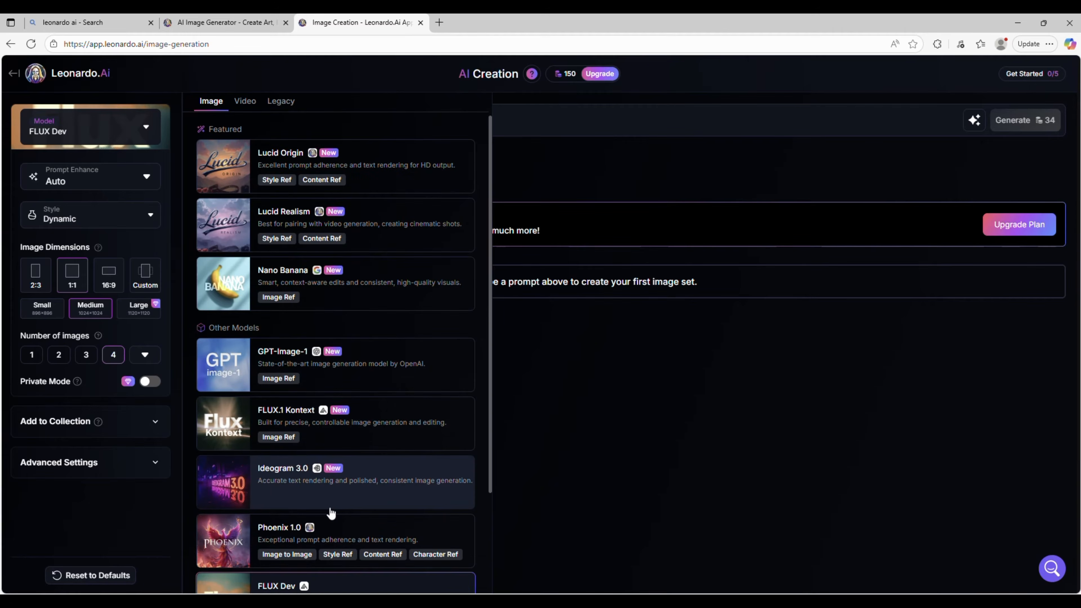
scroll(331, 513, down, 3)
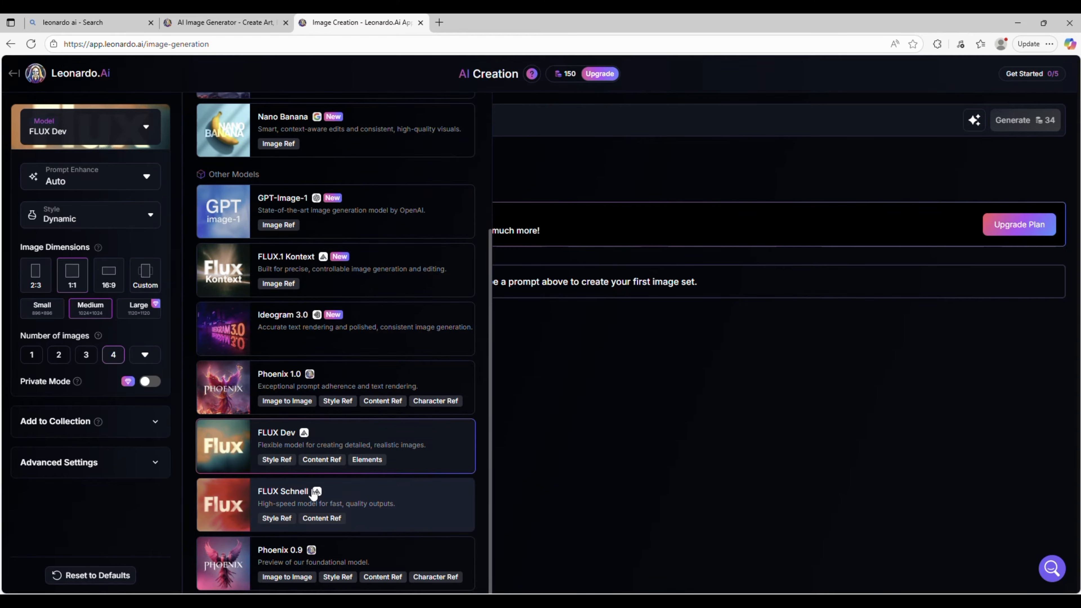
click(121, 132)
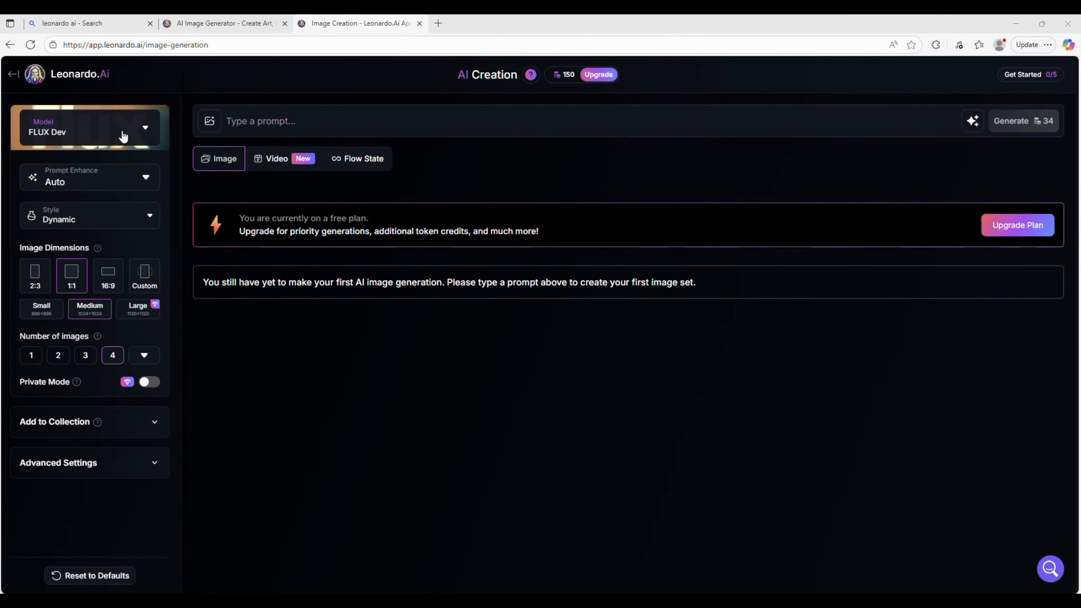
click(109, 285)
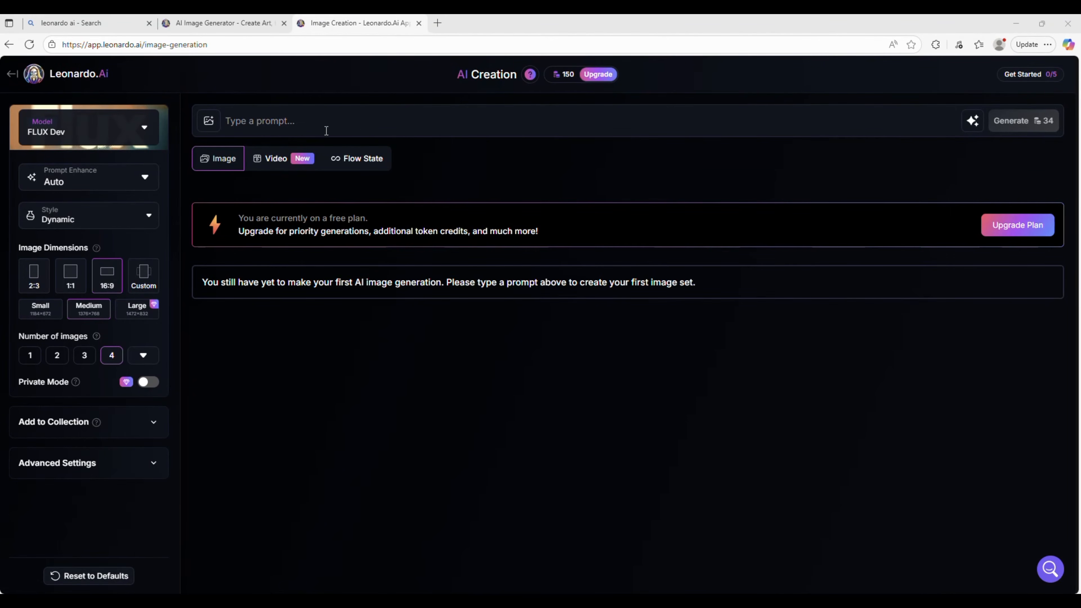
Enter a prompt for an Indian woman influencer with long, wavy curly hair in a Yellow embroidered saree and generate two image sets.
click(246, 123)
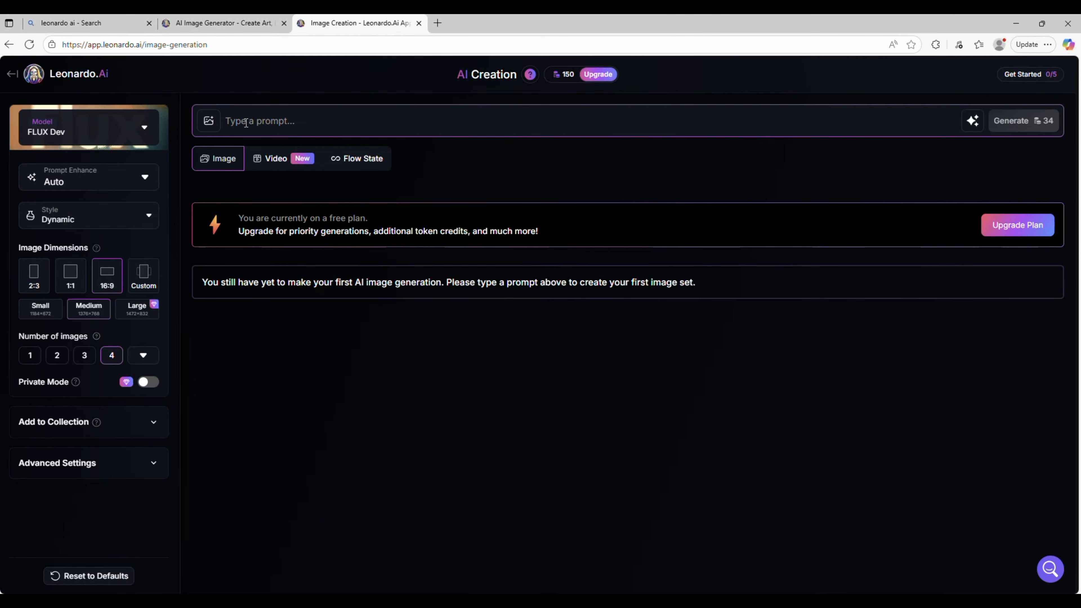
text(A beautiful Indian woman influencer with long, wavy curly hair, wearing a Yellow embroidered saree with a golden border. She has a graceful and confident smile, adorned with minimal Indian festival jewelry: elegant jhumka earrings with an ear chain, slim bangles, a small bindi, layered gold necklaces, and a delicate ring. Her makeup is natural and soft, highlighting her features. The setting is festive, with warm natural light and a blurred background decorated with hanging flowers and vibrant colors, creating a cinematic, elegant, and modern aesthetic. The style should be realistic, high-resolution, with fine detailing in fabric texture, jewelry shine, and hair flow)
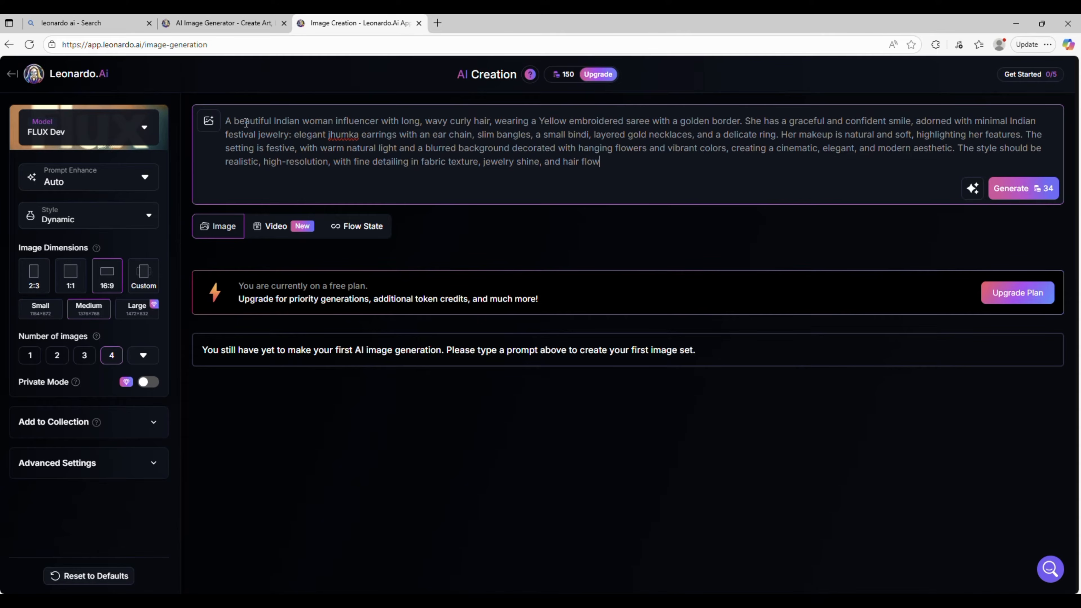
key(Return)
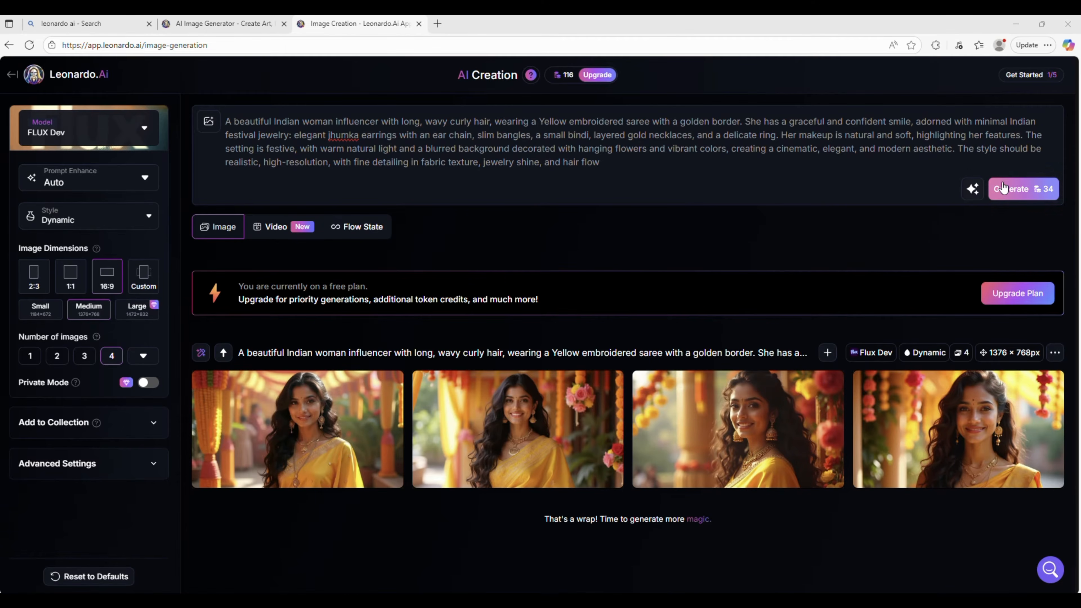
click(1017, 188)
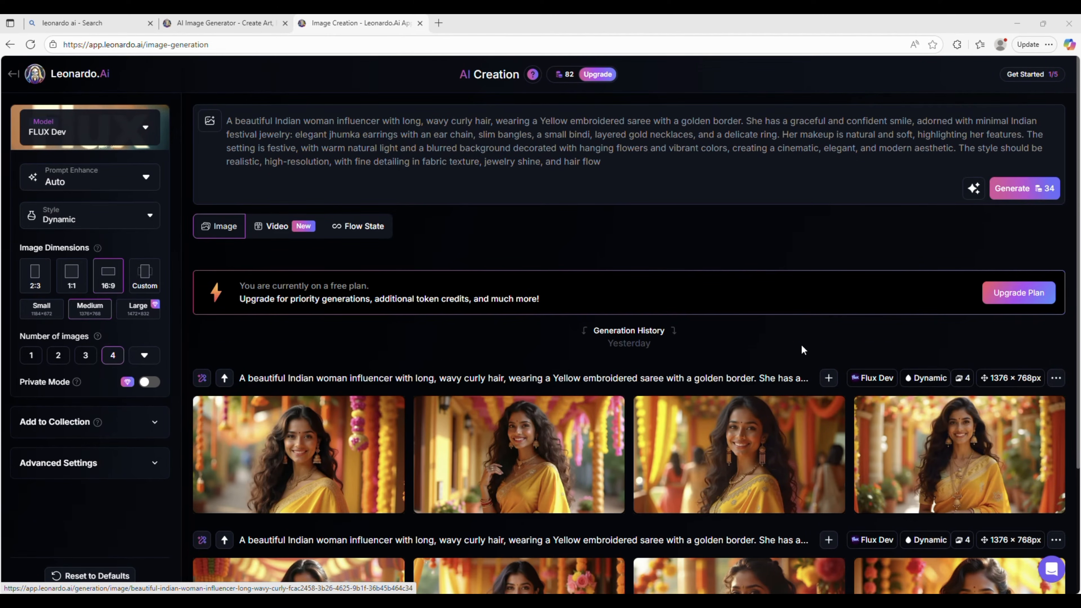
Copy the seed of the newest image set and enable it as the fixed seed, 477123394.
click(1056, 379)
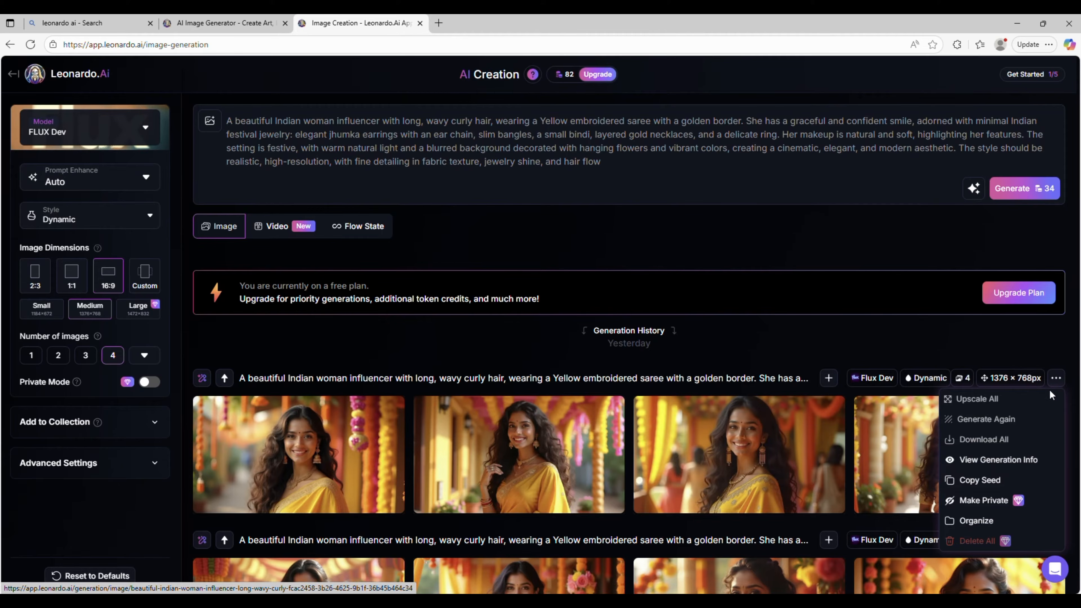
click(993, 481)
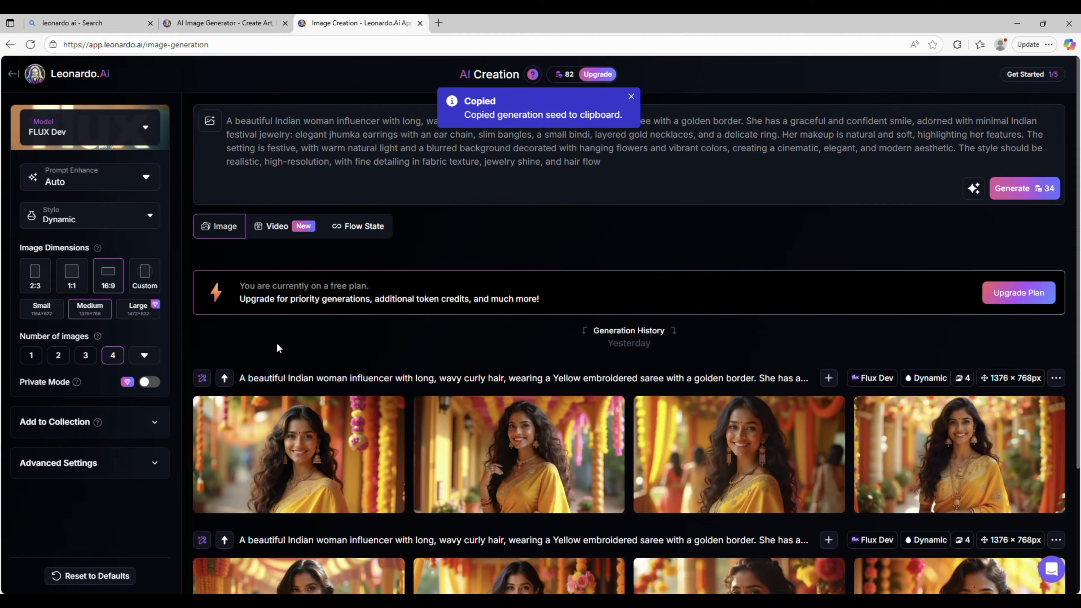
click(85, 467)
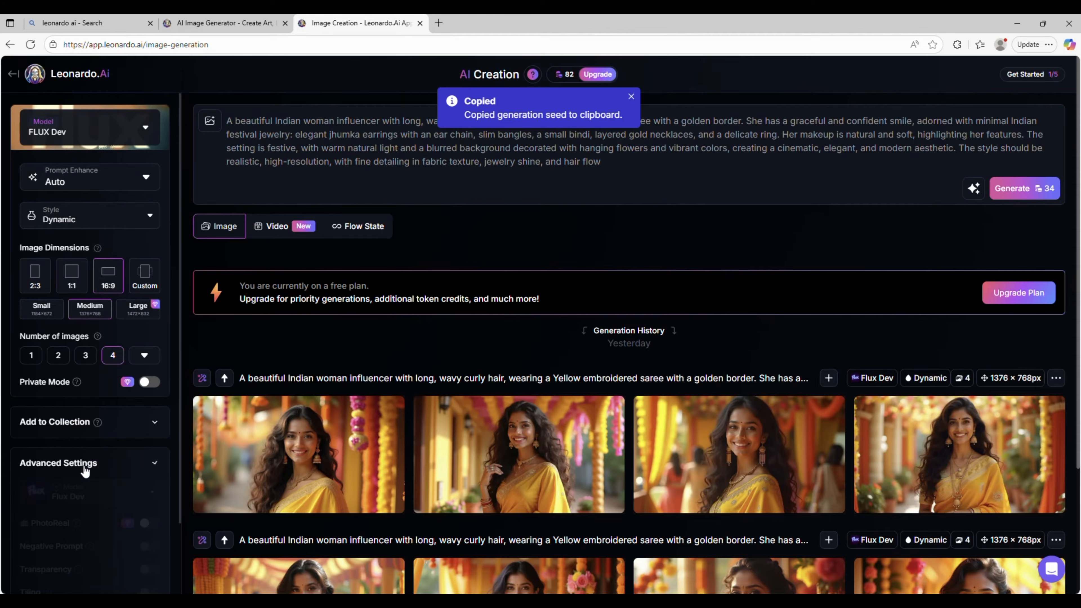
scroll(98, 518, down, 2)
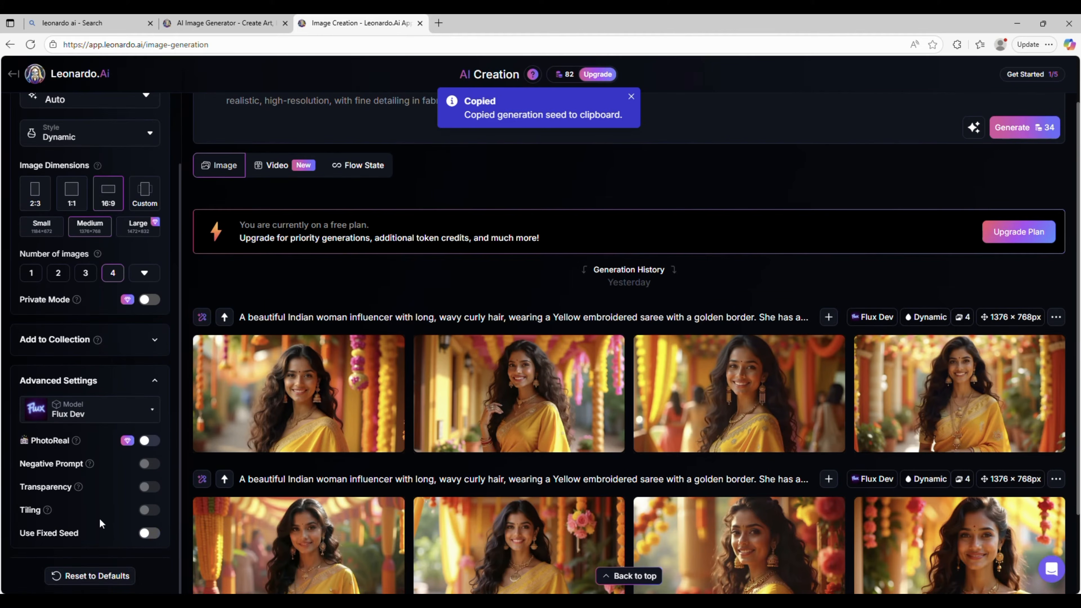
click(156, 537)
scroll(103, 512, down, 1)
click(76, 528)
key(ctrl+v)
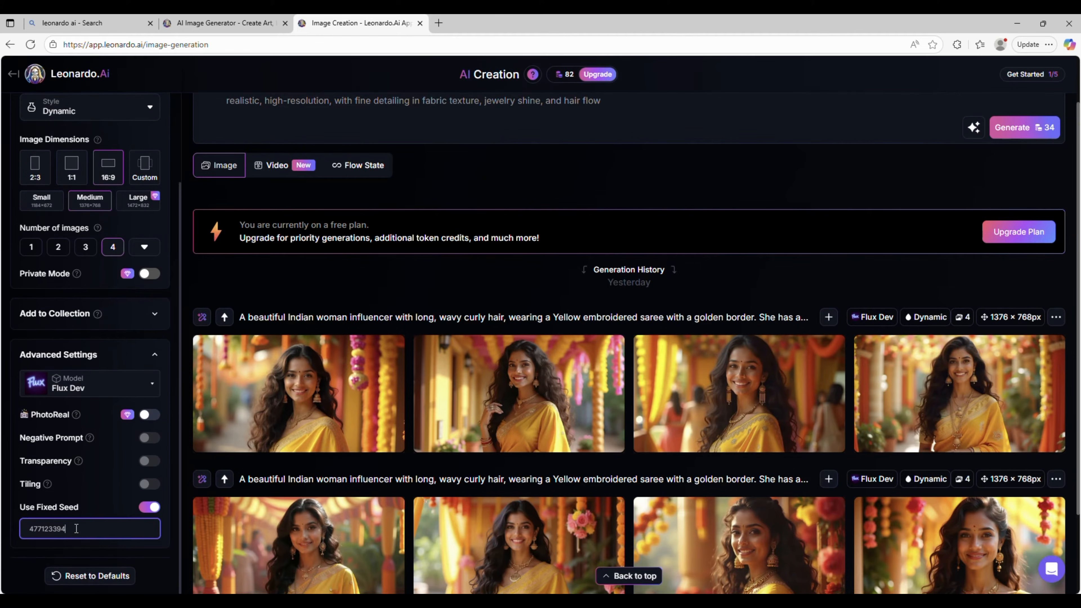
Replace "Yellow" with "Red" in the prompt's saree description and generate the images.
scroll(308, 317, up, 2)
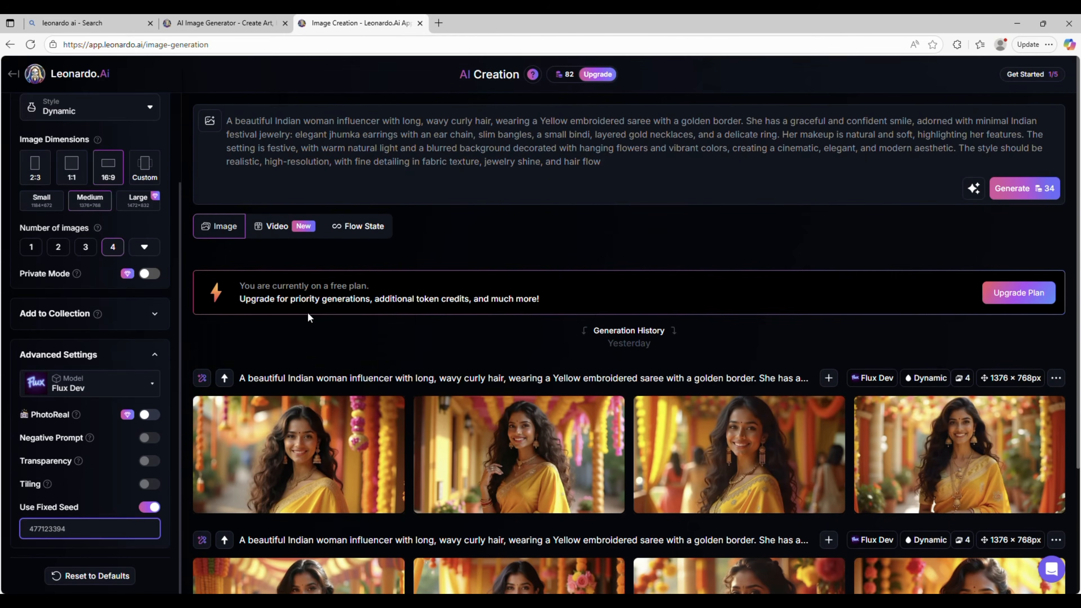
double_click(553, 122)
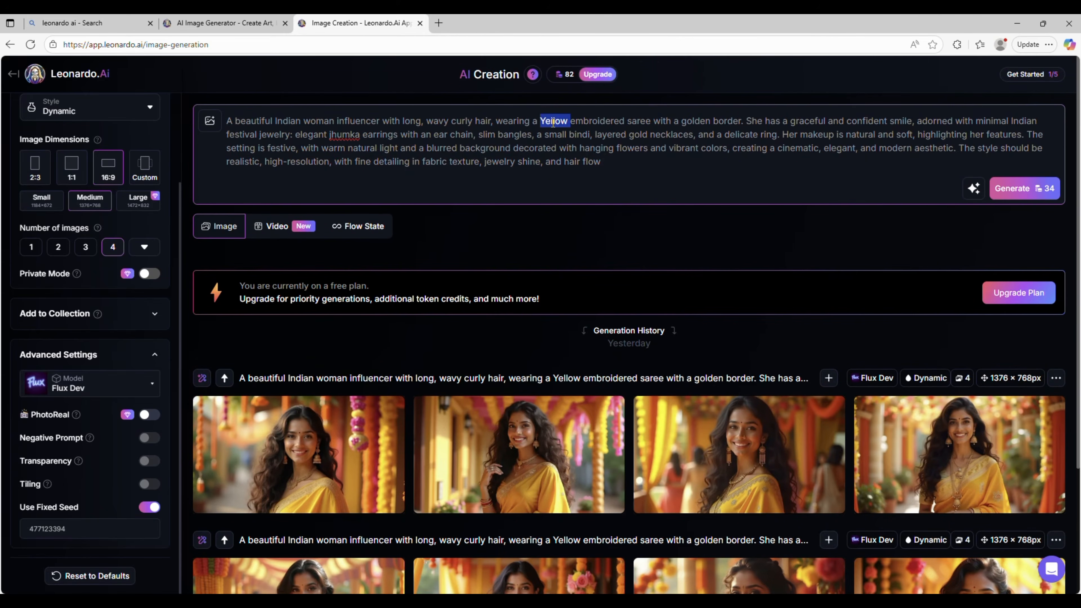
text(Red)
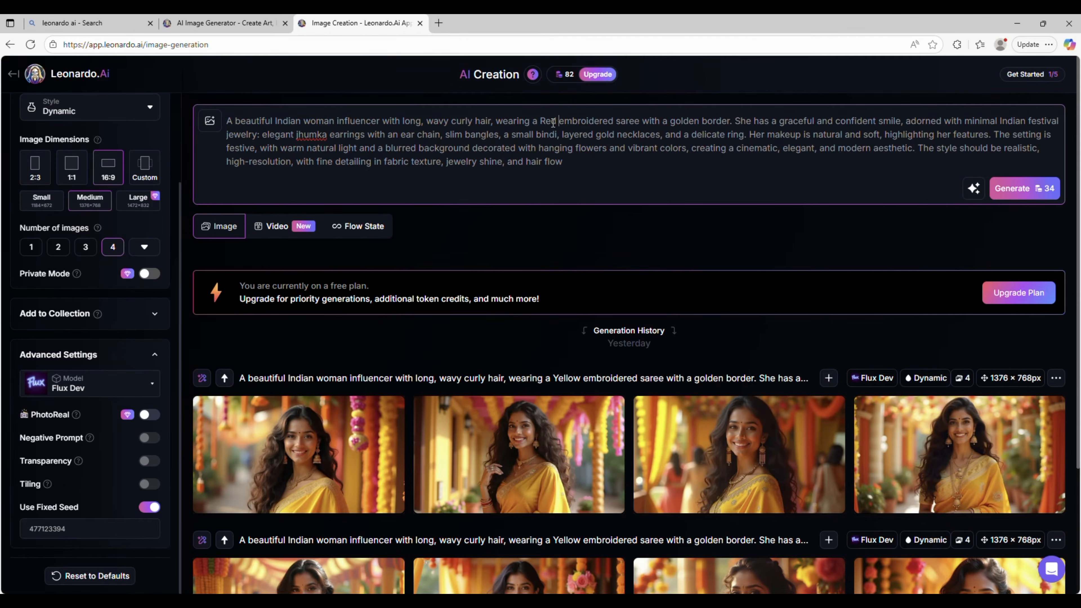
click(1025, 192)
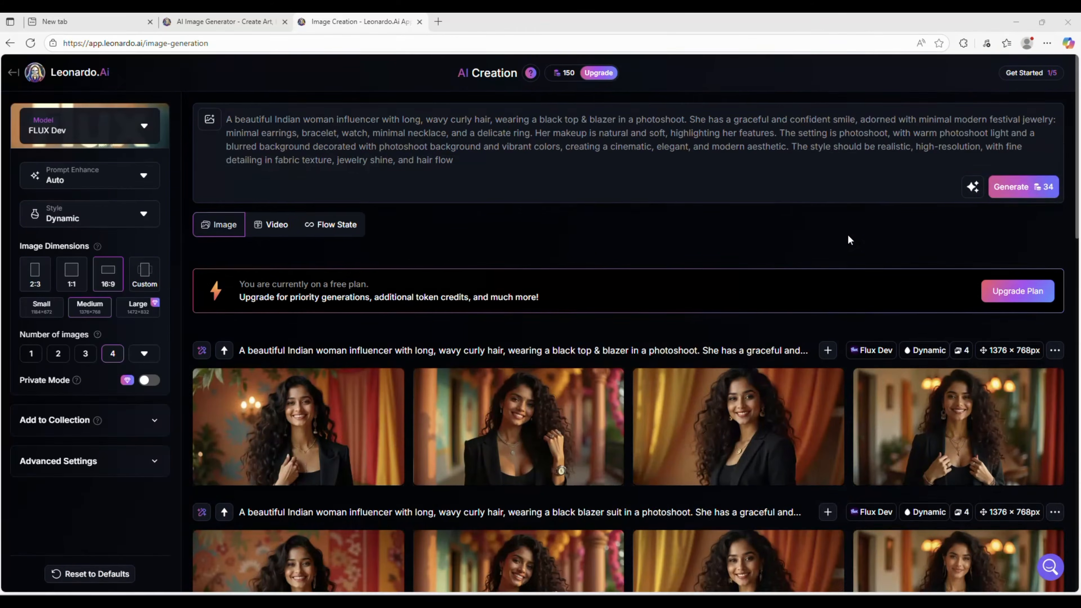
Review the influencer image sets in the generation history, comparing her look across the different outfits.
scroll(848, 236, down, 3)
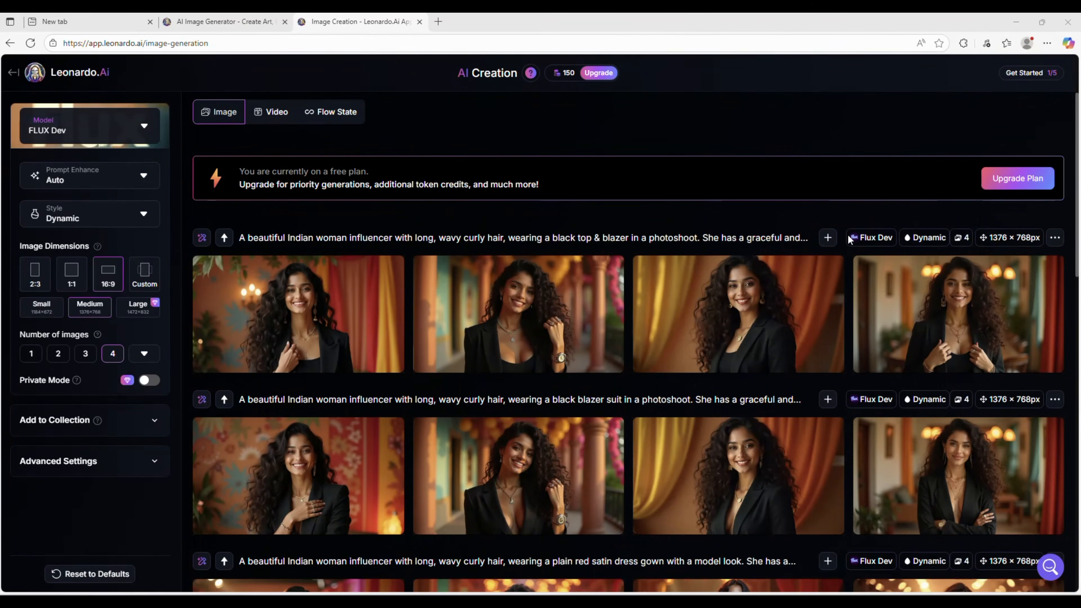
scroll(848, 235, down, 1)
scroll(848, 236, down, 6)
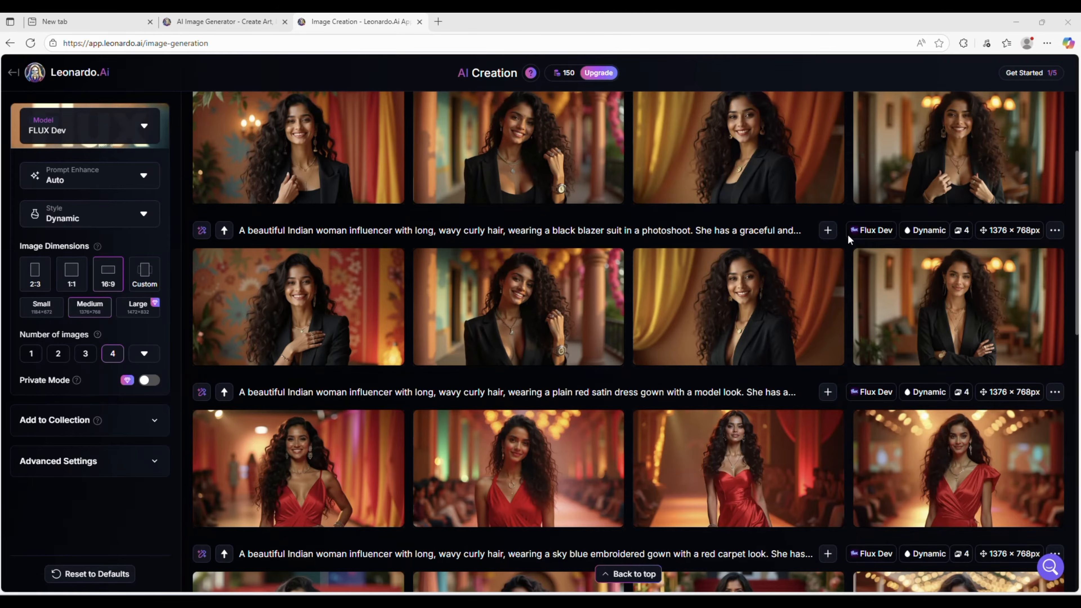
scroll(848, 236, down, 4)
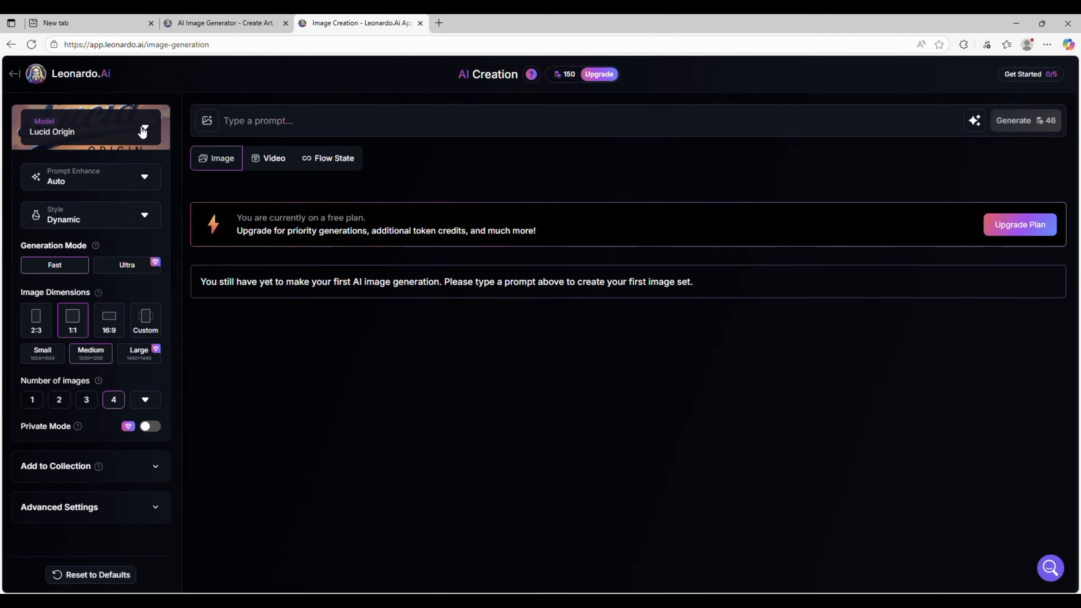
Switch the image model to Nano Banana and generate one image from the Yellow embroidered saree prompt.
click(143, 128)
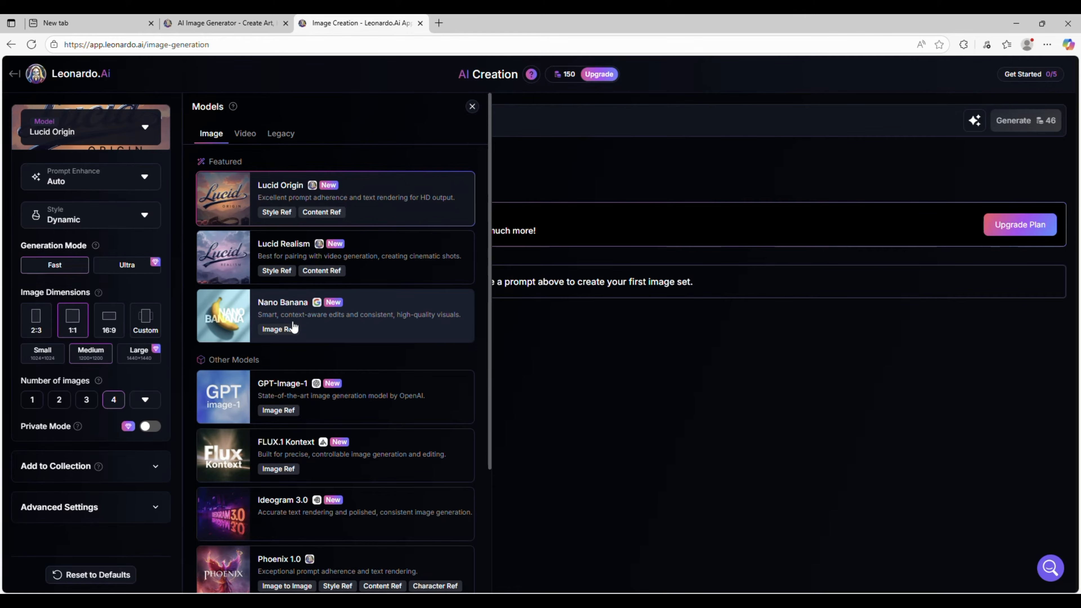
click(316, 327)
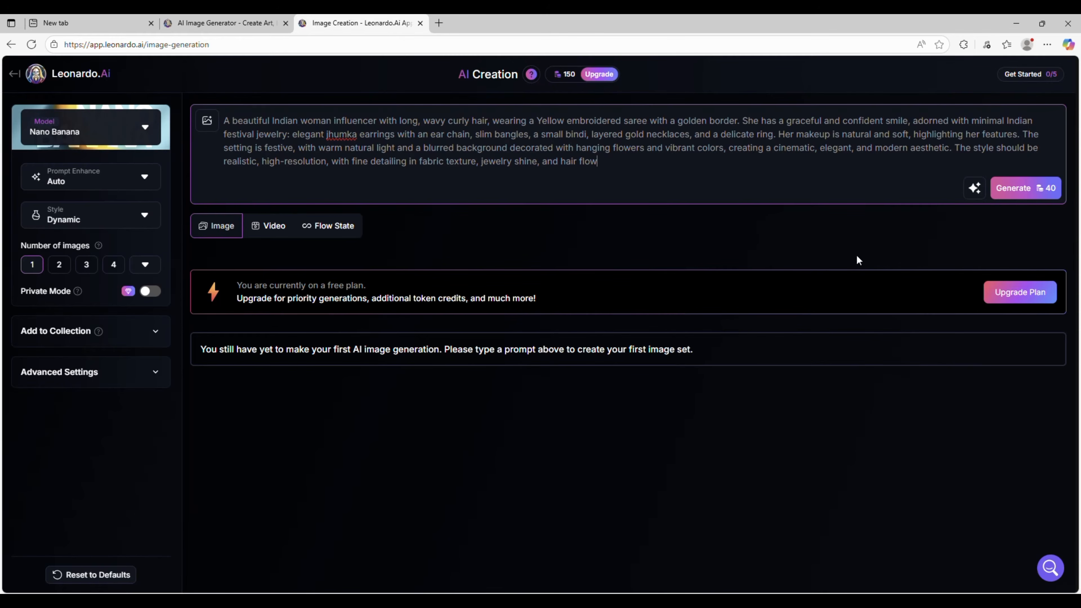
click(1020, 197)
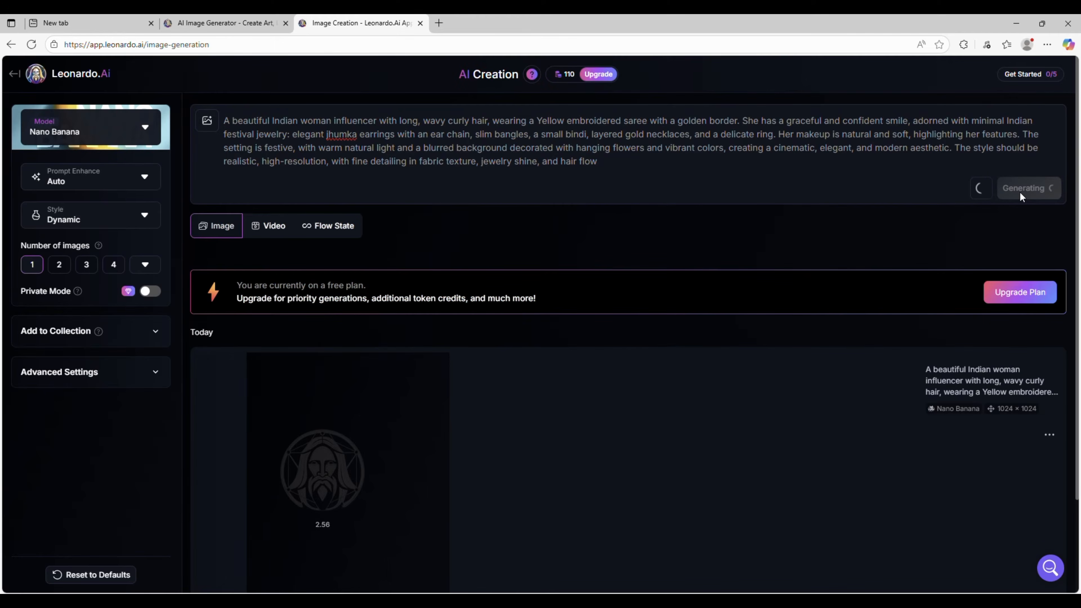
scroll(1020, 196, down, 2)
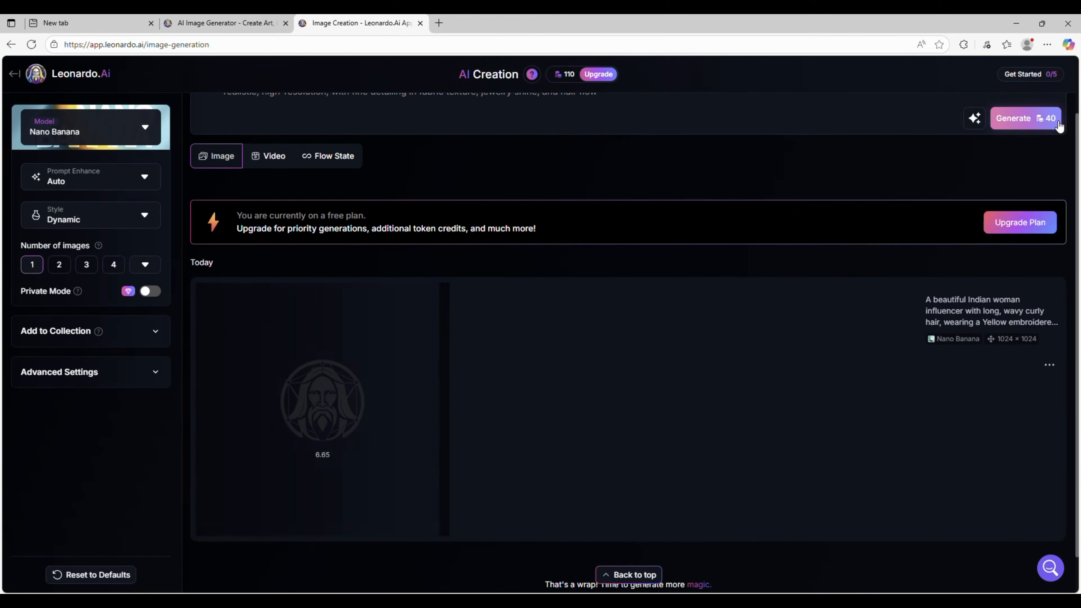
click(566, 78)
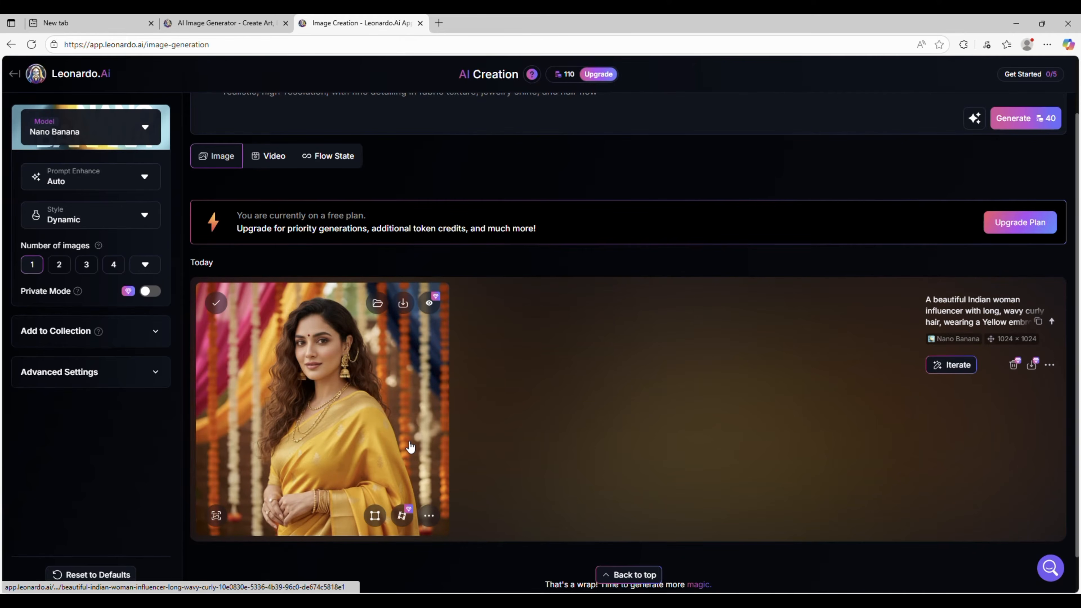
scroll(574, 199, up, 2)
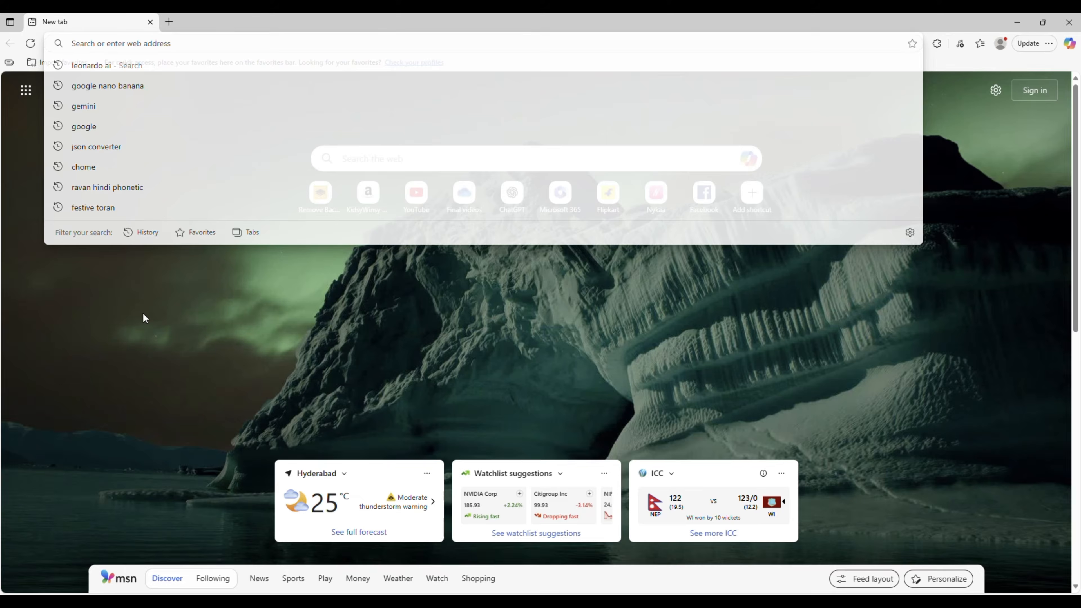
Search the web for "google nano banana" and enter Google AI Studio through its Gemini 2.5 Flash Image (Nano Banana) page.
text(google nano banana)
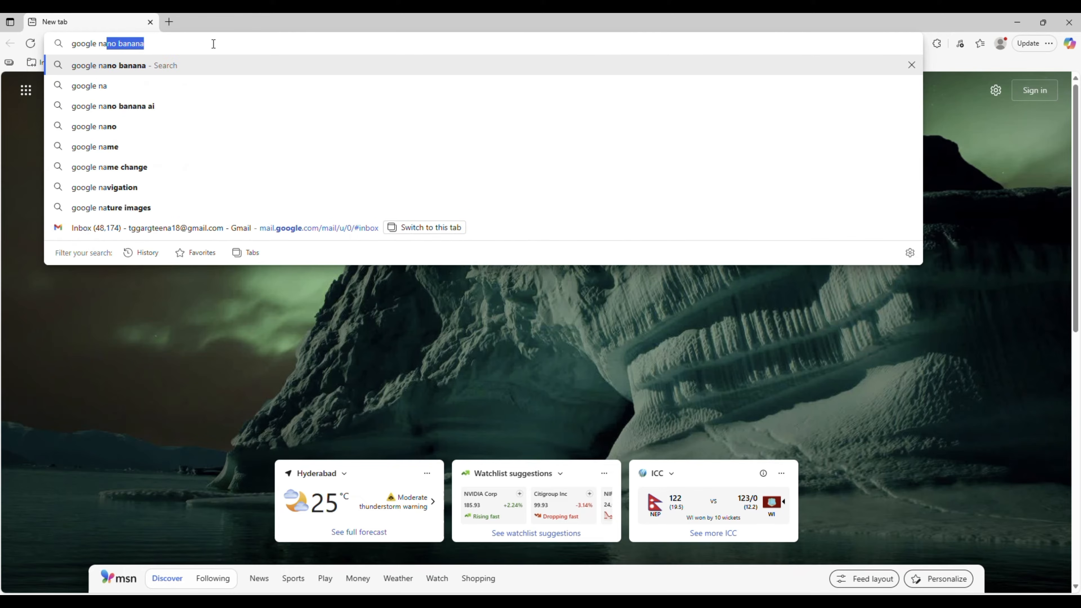
key(Return)
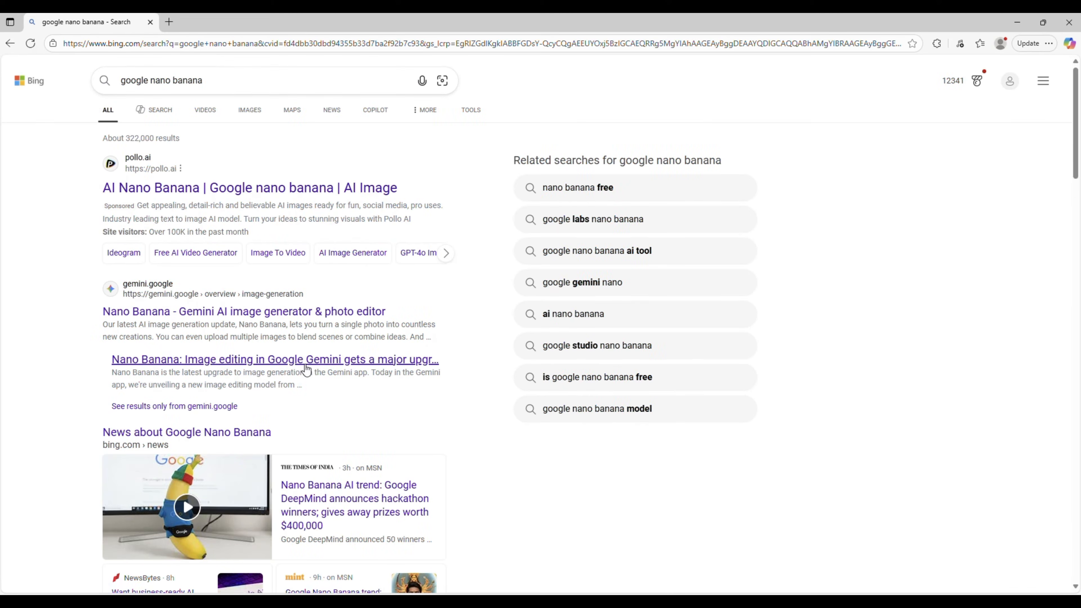
scroll(306, 366, down, 10)
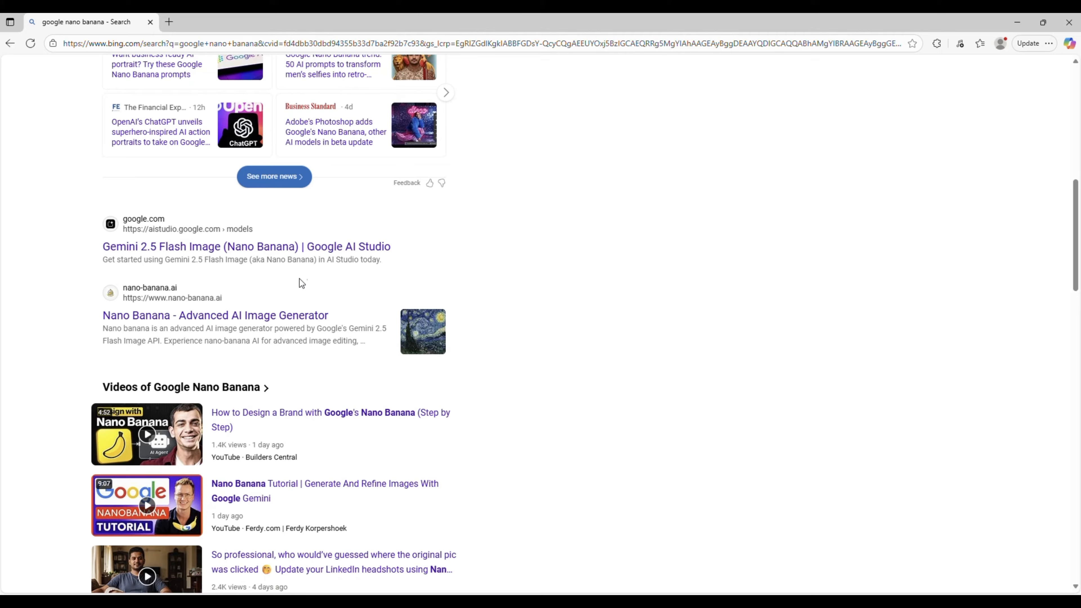
click(315, 247)
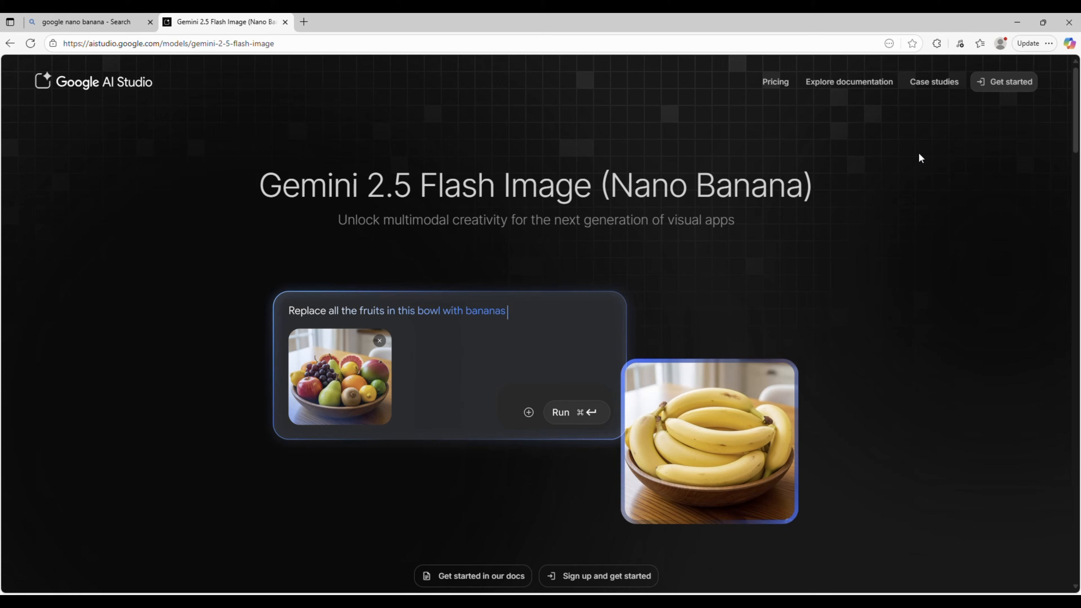
click(1012, 82)
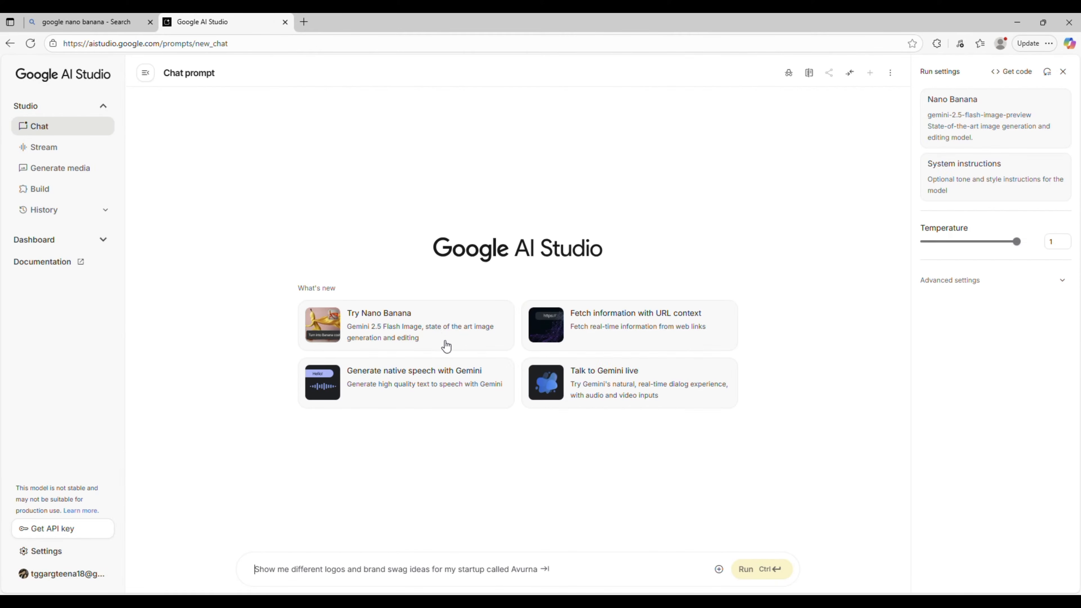
Select the Nano Banana model for the chat and load the Try Nano Banana sample prompt for editing.
click(1024, 136)
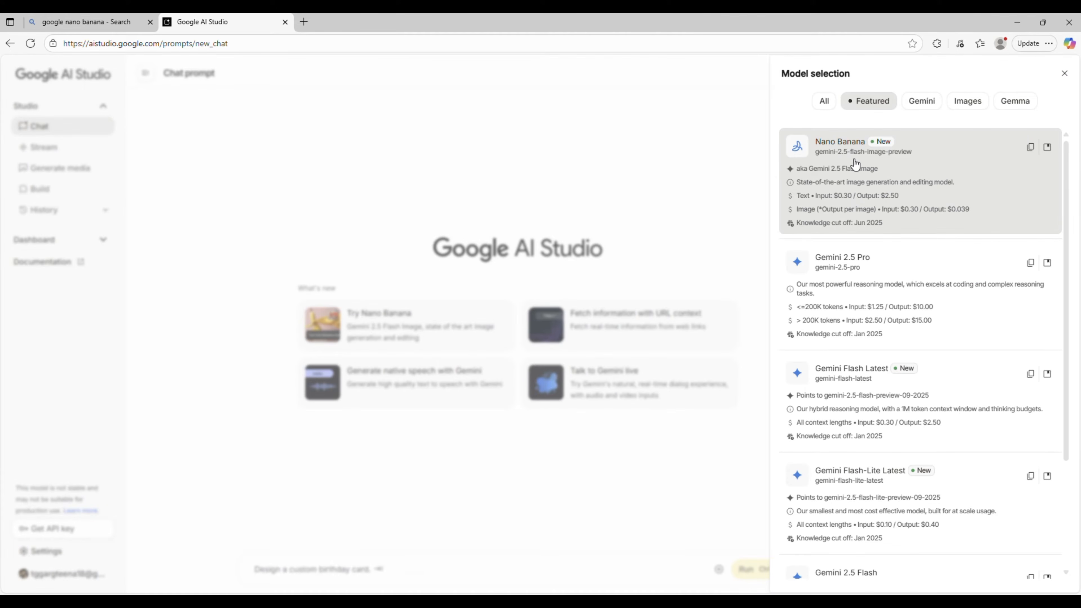
click(887, 161)
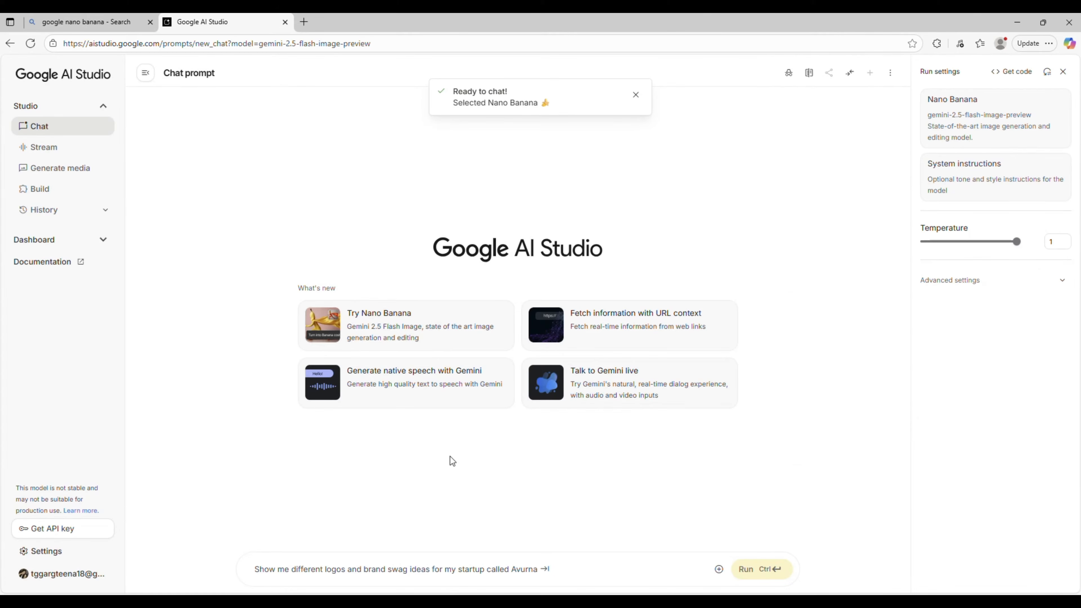
click(454, 334)
click(458, 568)
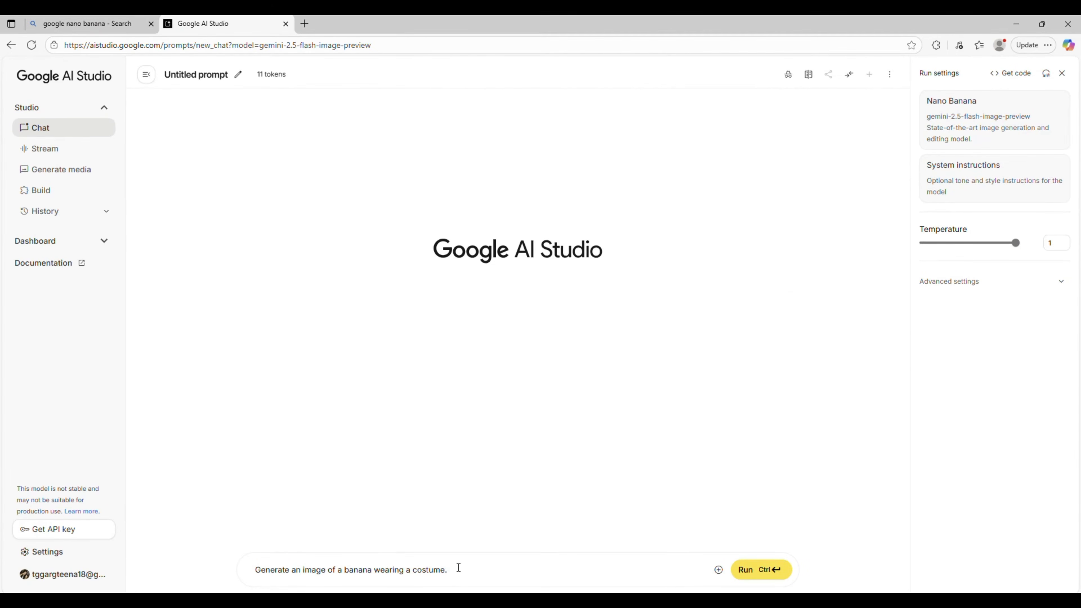
Replace the sample prompt with "Woman is preparing pooja thali".
key(ctrl+a)
key(BackSpace)
text(Woman)
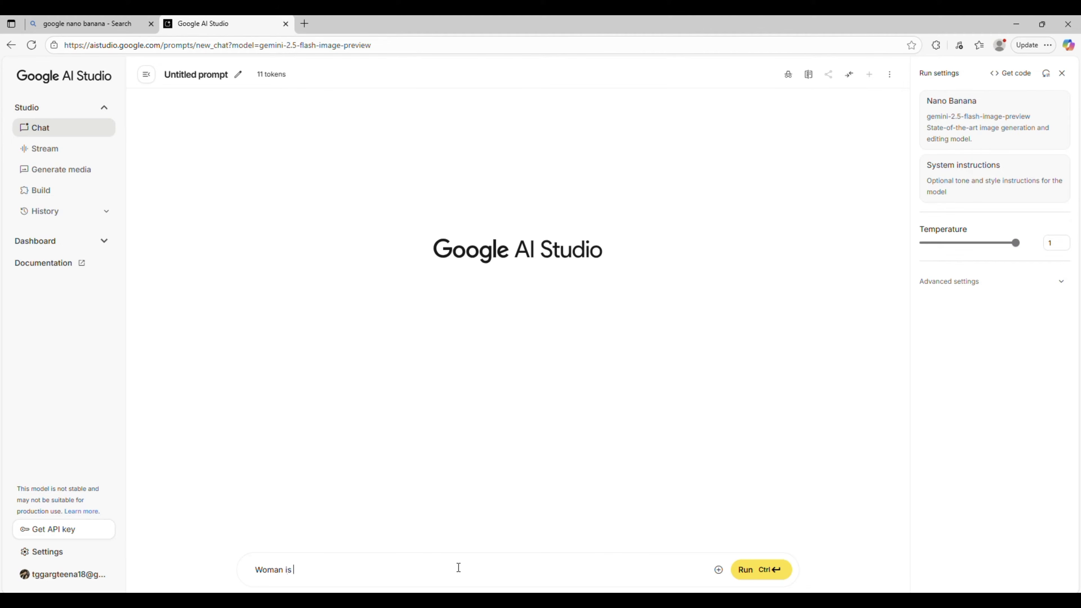
text( is preparing pooja thali)
Attach the first Flux_Dev_A_beautiful_Indian_woman_influencer image of the yellow saree from Downloads and run the prompt.
click(719, 571)
click(762, 513)
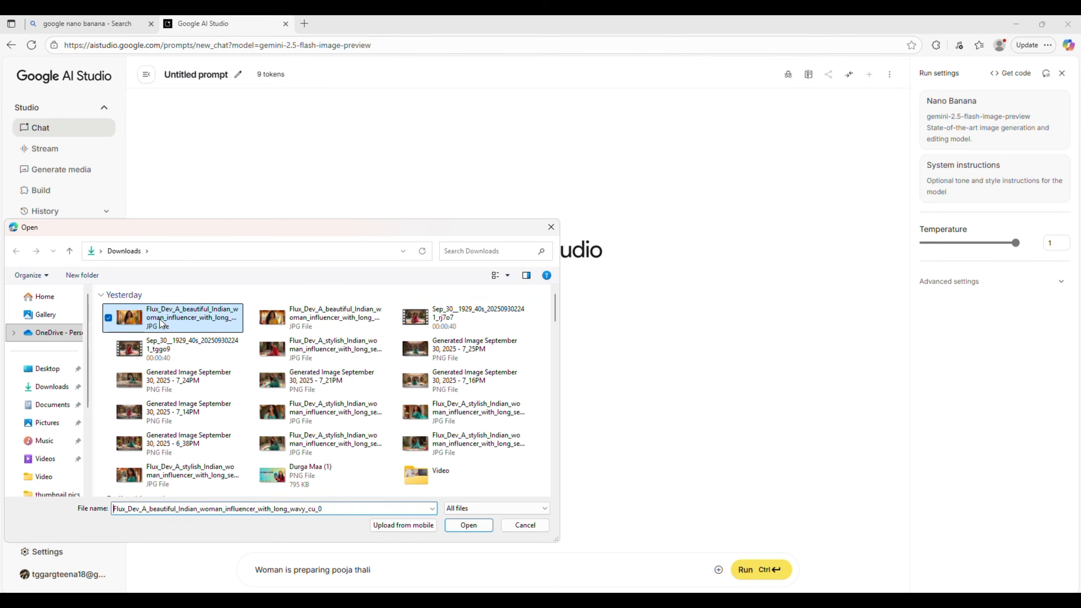
click(473, 526)
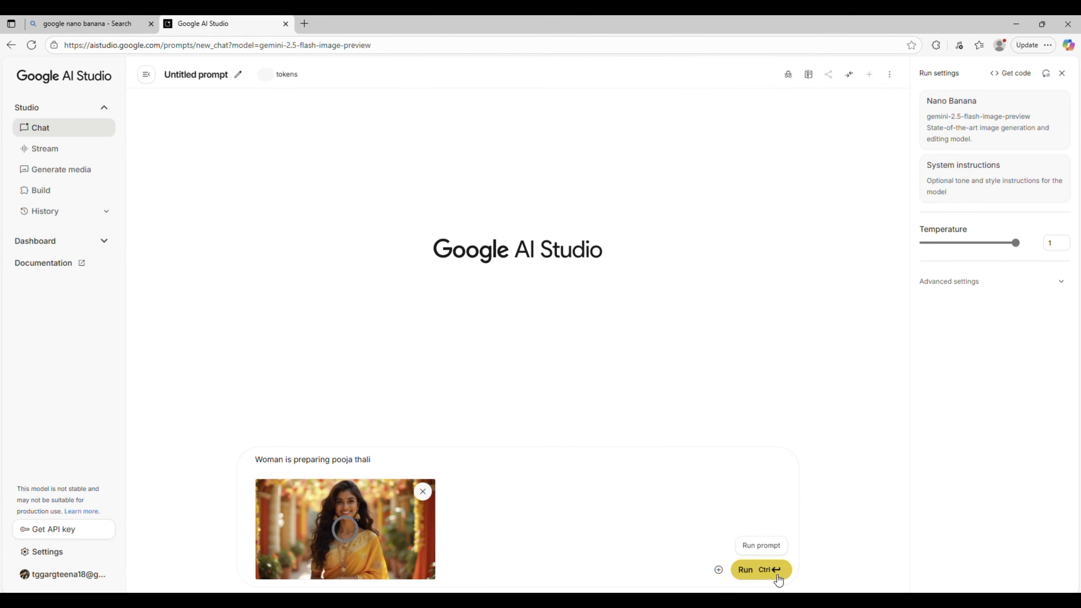
click(777, 574)
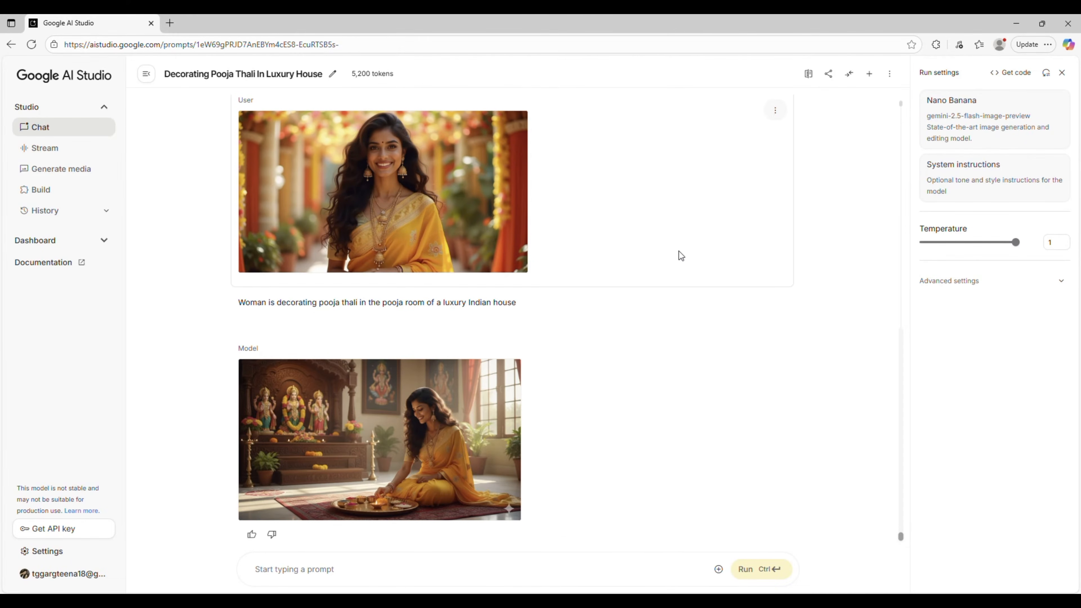
Download the generated pooja thali image and attach that file, Generated Image October 01, 2025 - 12_39AM, to a new ChatGPT chat.
mouse_move(489, 517)
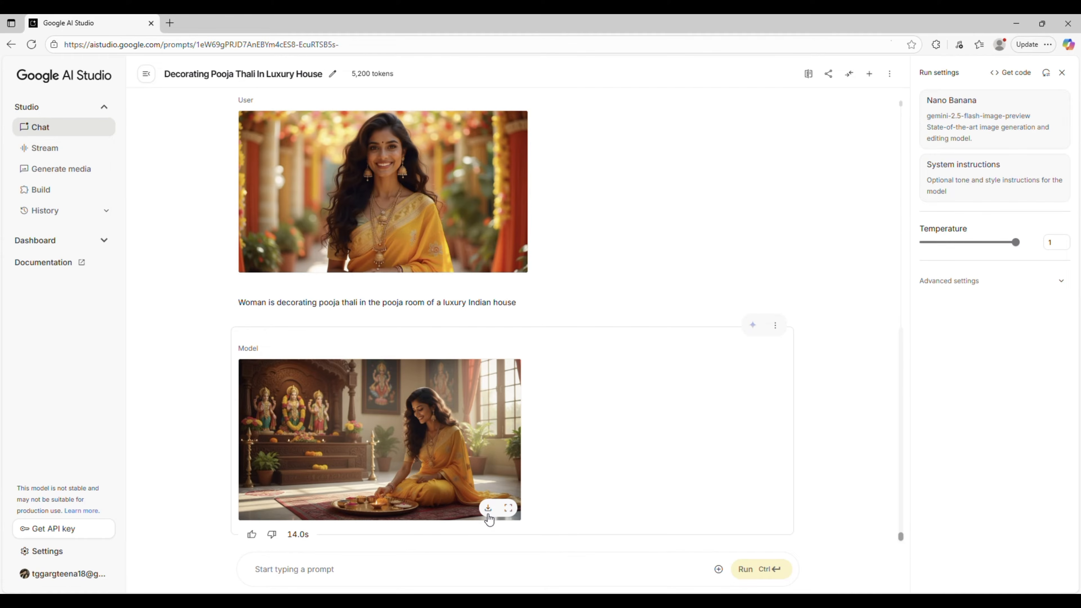
click(488, 508)
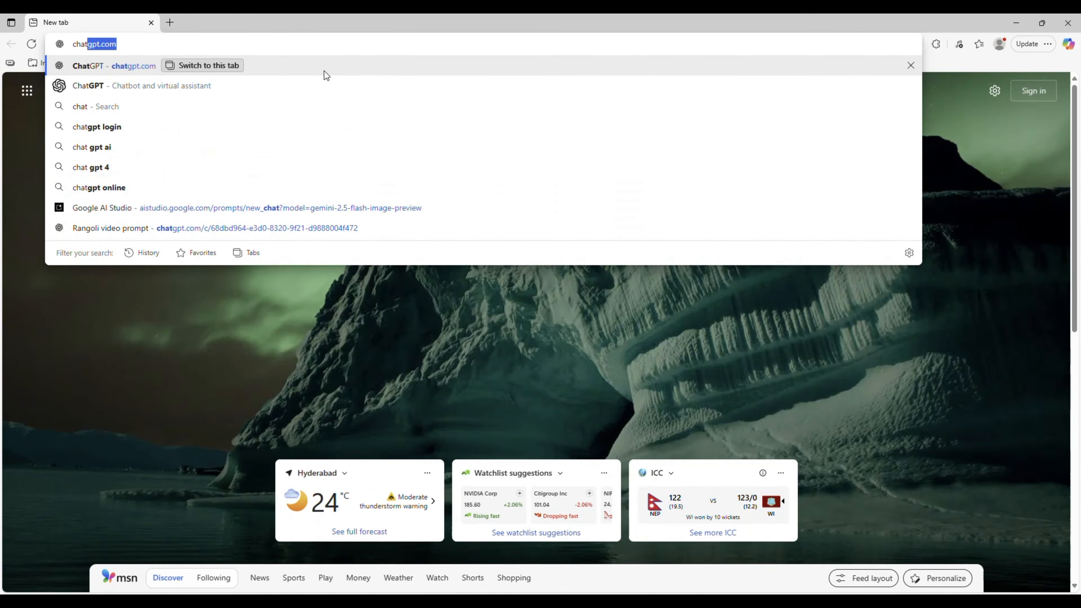
click(324, 71)
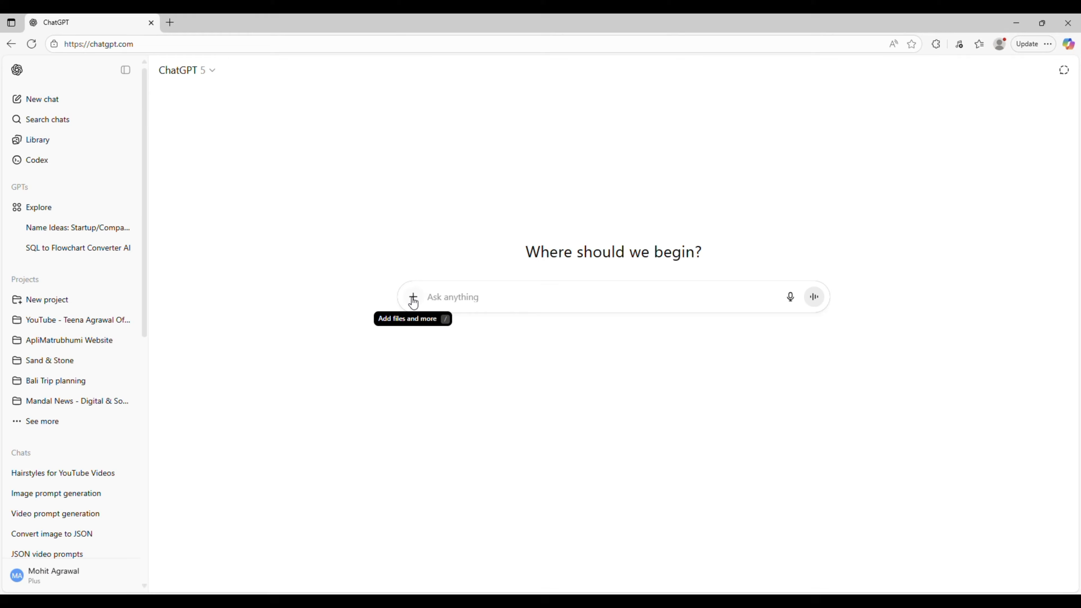
click(413, 302)
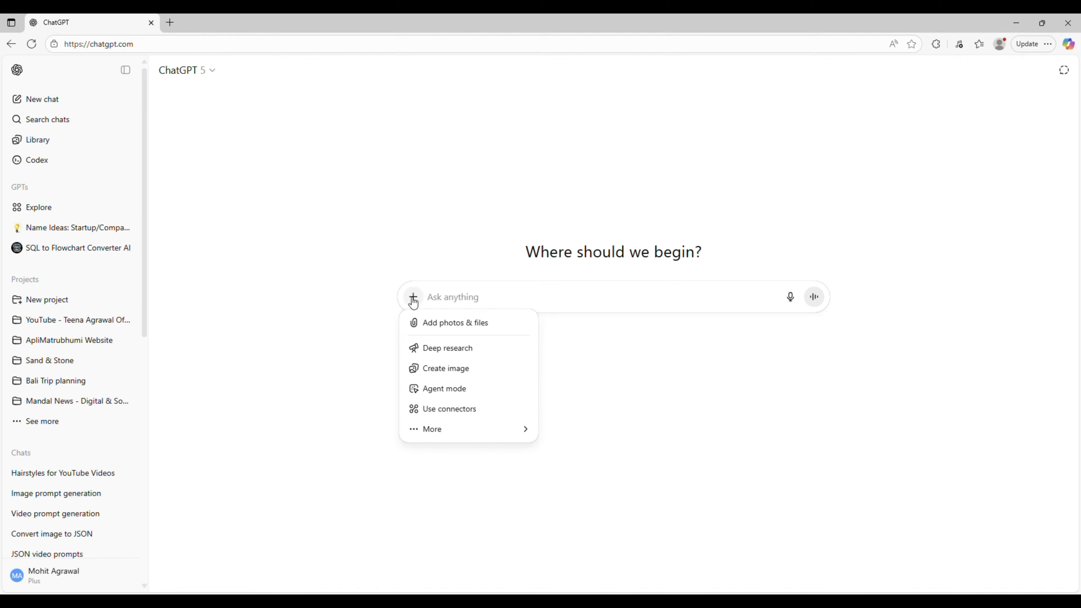
click(438, 328)
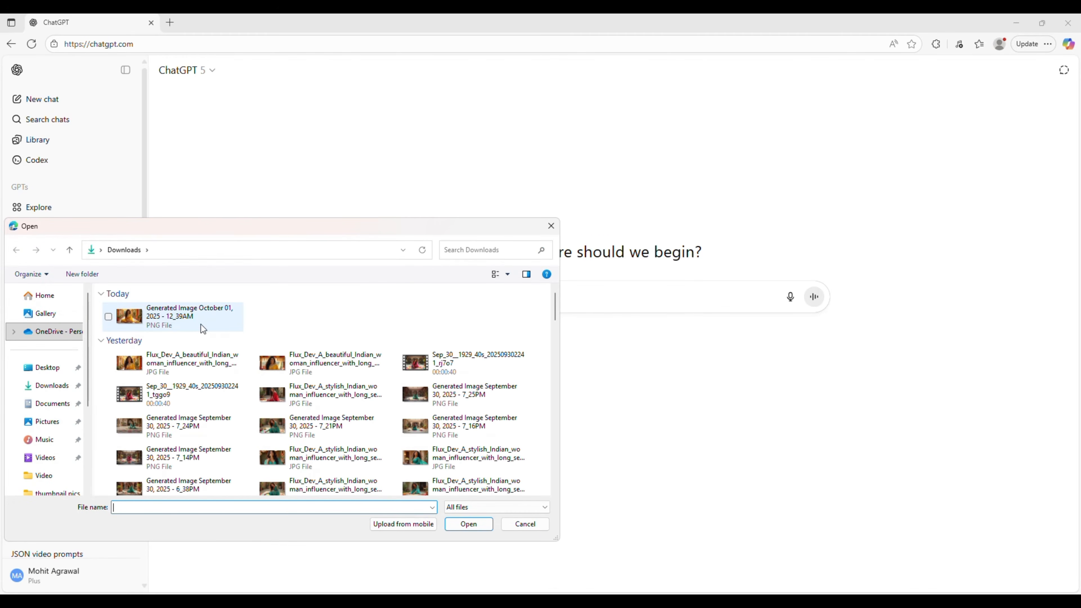
click(201, 324)
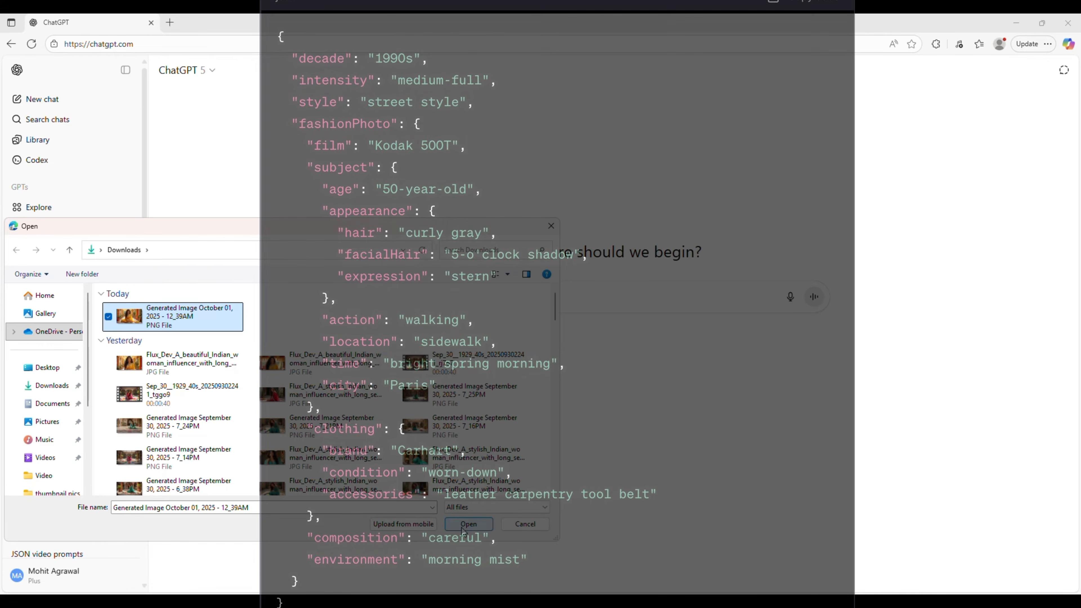
click(461, 528)
Write a prompt converting the image into 5 continuous 8-second JSON scenes for veo-3, replacing "ragoli" with "pooja ki thali saja".
text(Convert attached image into JSON video prompt for veo-3, jis me ye "ragoli" bana rhi hoti h or sath me bol rhi hoti h k, "Hello! Mera naam Kashi hai. Aaj dashera hai isliye aaj mai Rangoli bana rahi hu. Mujhe Teena ne aaj hi banaya hai. Kya apko pata hai Dashera kyu manaya jata hai.", and isko bolne ke sath sath ye beech beech me camera me dekh "story" suna rhi hoti hai aur rangoli bhi banati ja rahi hai. Story hai- "कहा जाता है कि इस दिन भगवान श्रीराम ने रावण का वध किया था। रावण ने माता सीता का हरण किया था और लंका में बंदी बना लिया था। लंबे युद्ध के बाद श्रीराम ने अपने धनुष-बाण से रावण का वध किया और माता सीता को मुक्त कराया। यह विजय हमें सिखाती है कि अहंकार और अधर्म चाहे कितना भी शक्तिशाली क्यों न हो, अंत में धर्म और सत्य की ही जीत होती है। इसी कारण आज भी देशभर में रावण के पुतले जलाए जाते हैं, जो बुराई के नाश और अच्छाई की जीत का प्रतीक है। साथ ही, यही दिन माँ दुर्गा की महिषासुर पर विजय की याद में भी मनाया जाता है।". Provide "5" continuous scenes (each scene will start from the last frame of the previous scene) with a very engaging script (Each scene should be 8 seconds long). Provide the Json prompts for all the scenes in a separate message box, so I can copy them one by one.)
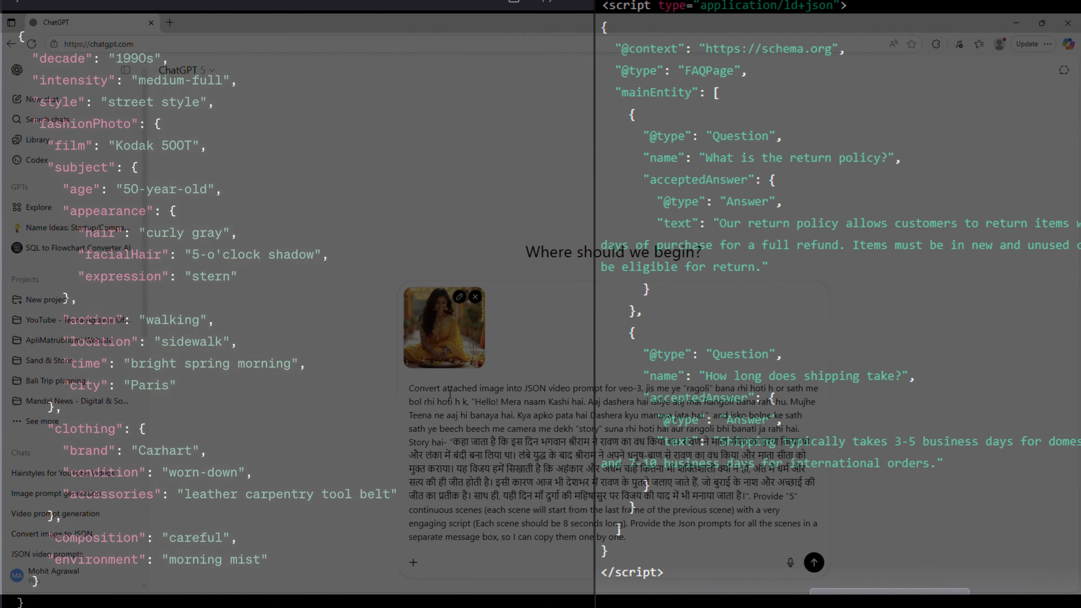
double_click(697, 388)
text(pooja ki thali saja)
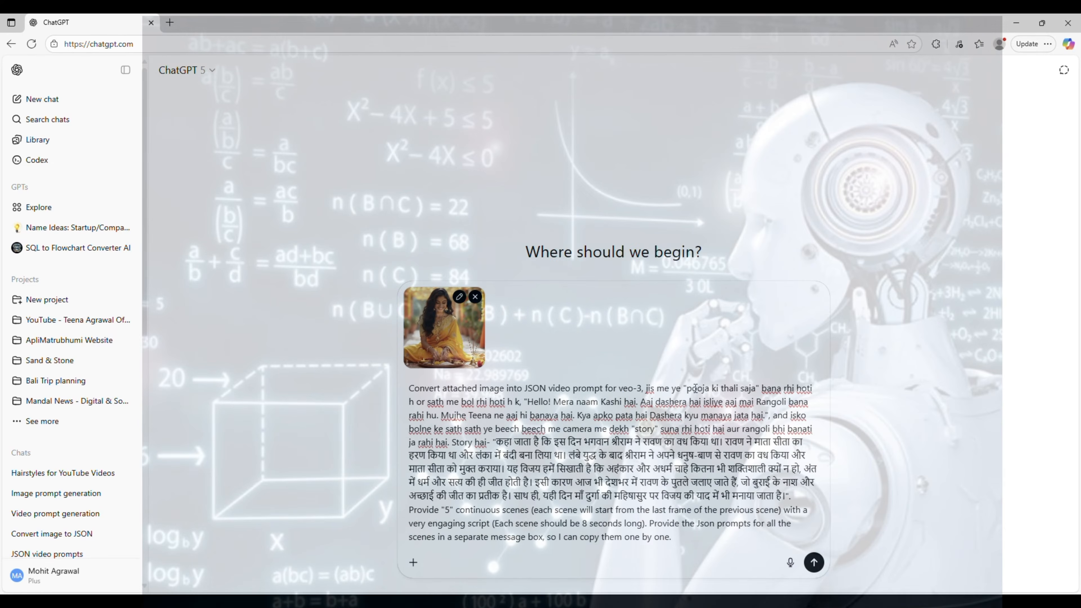
Check the prompt's pooja thali action, Diwali greeting, story and separate-message-box instruction, and send it.
drag(687, 388, 756, 389)
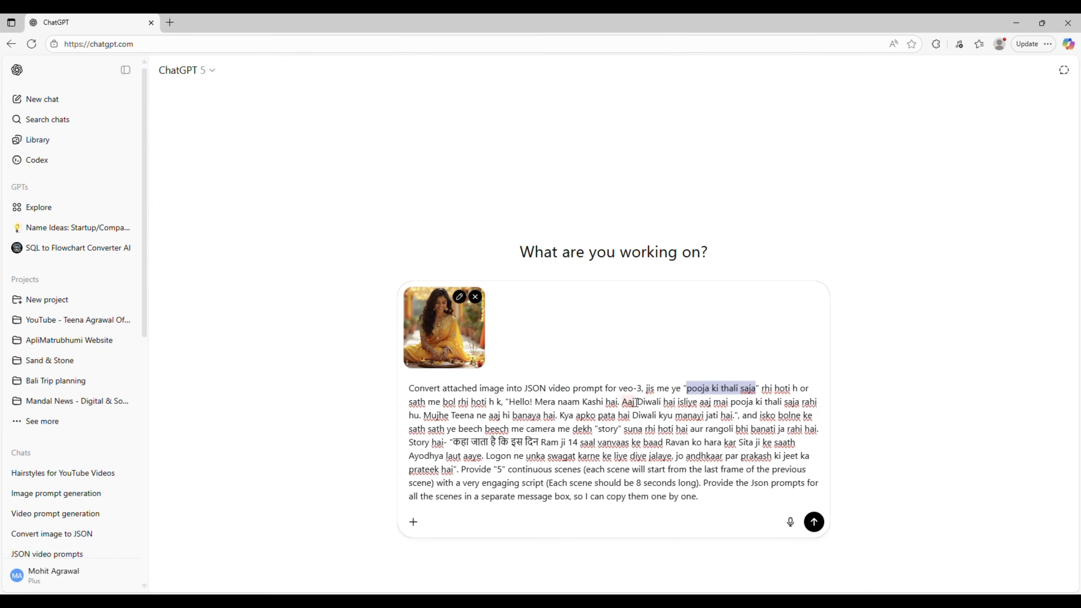
drag(635, 402, 674, 402)
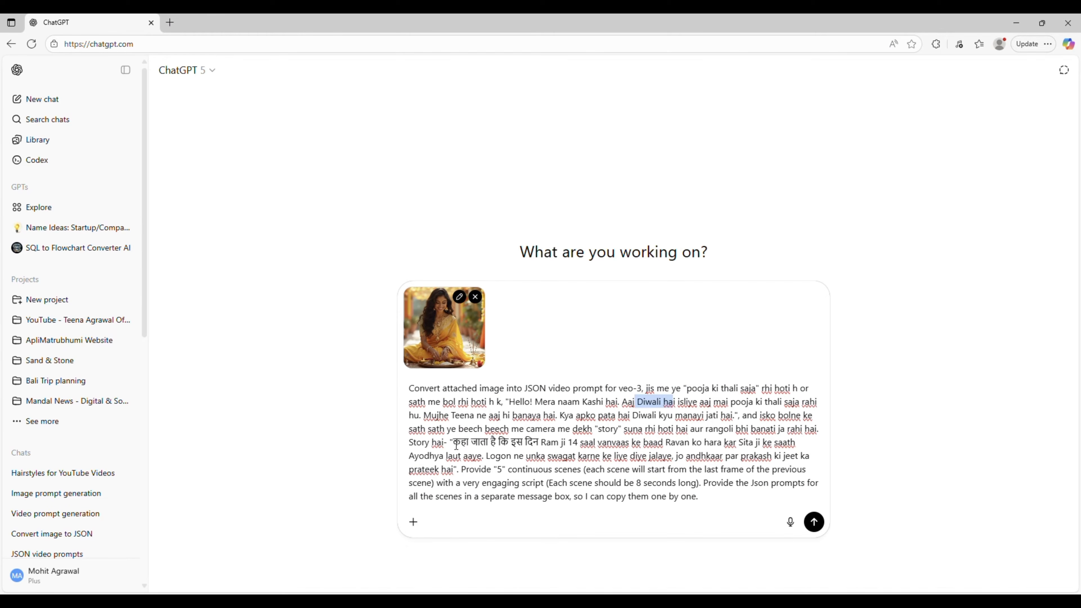
drag(453, 442, 452, 470)
click(532, 509)
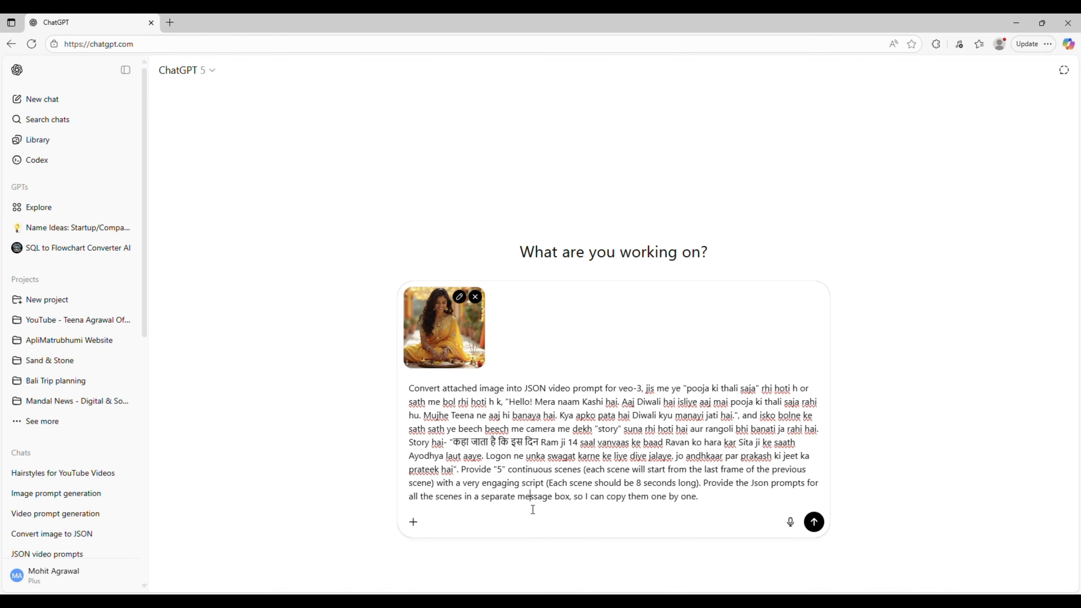
drag(704, 481, 715, 498)
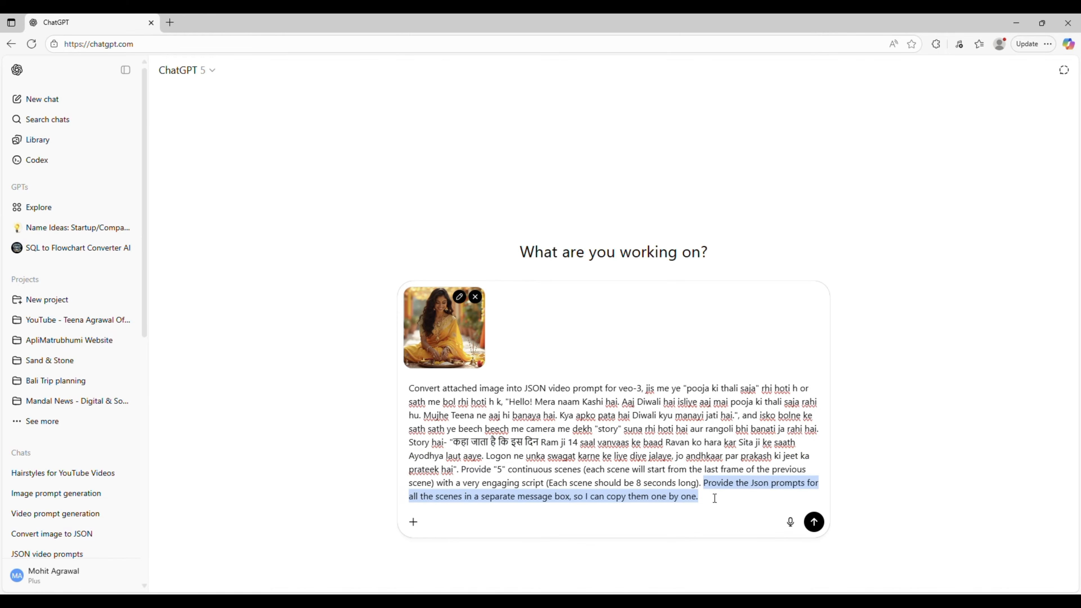
click(814, 522)
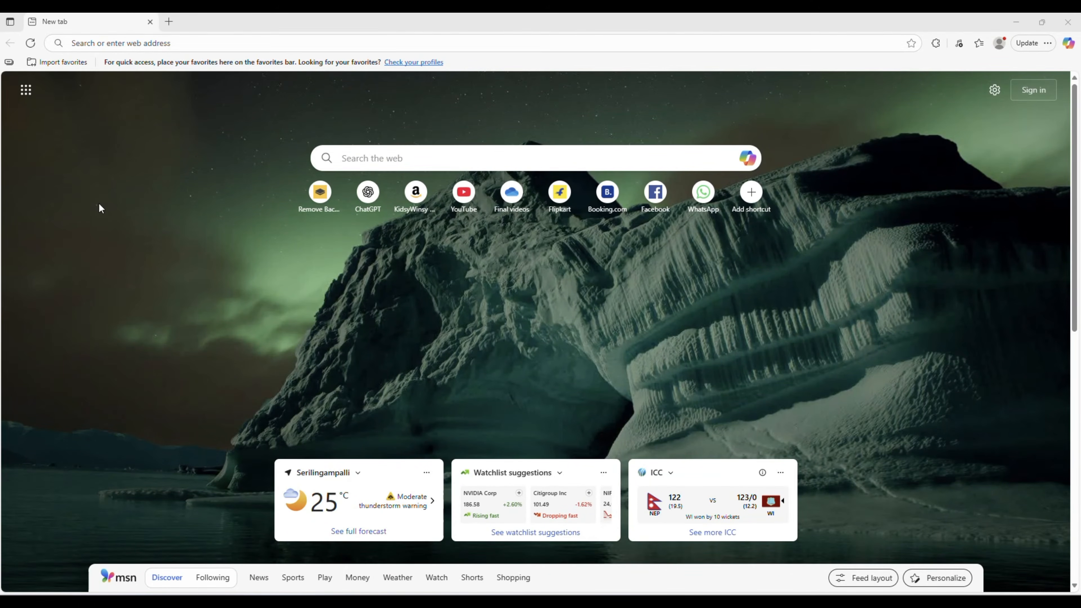
Search the web for "flow", enter Google's Flow filmmaking tool and create a new project.
click(99, 44)
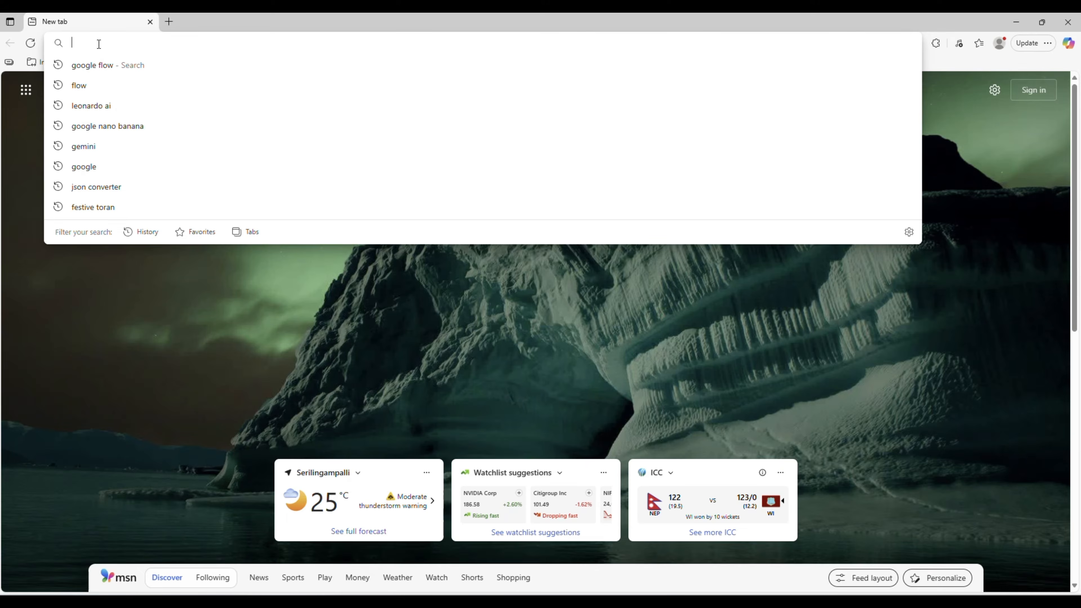
text(flow)
key(Return)
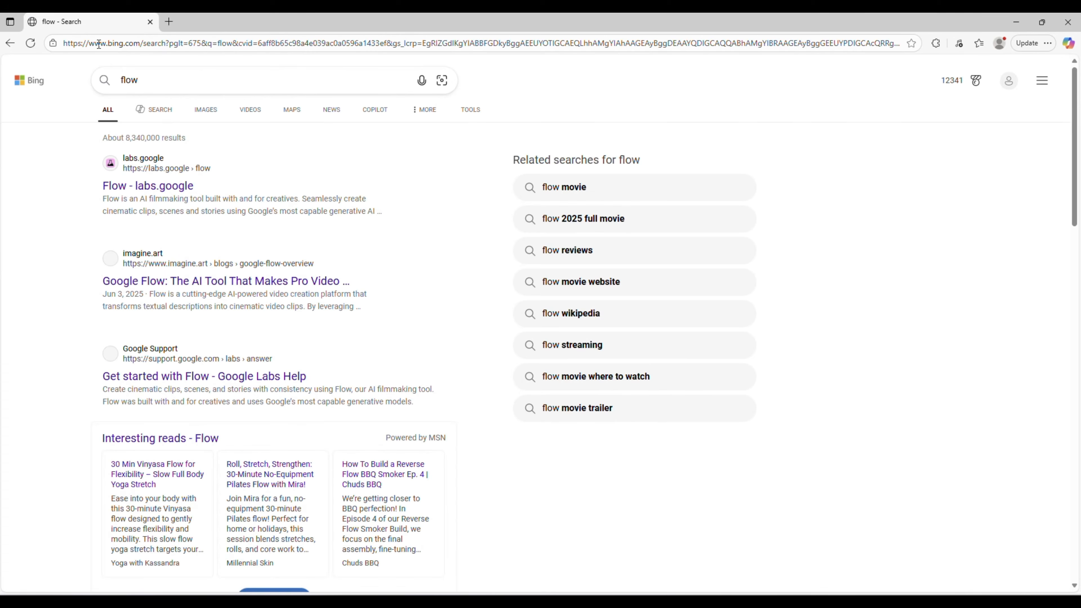
click(157, 187)
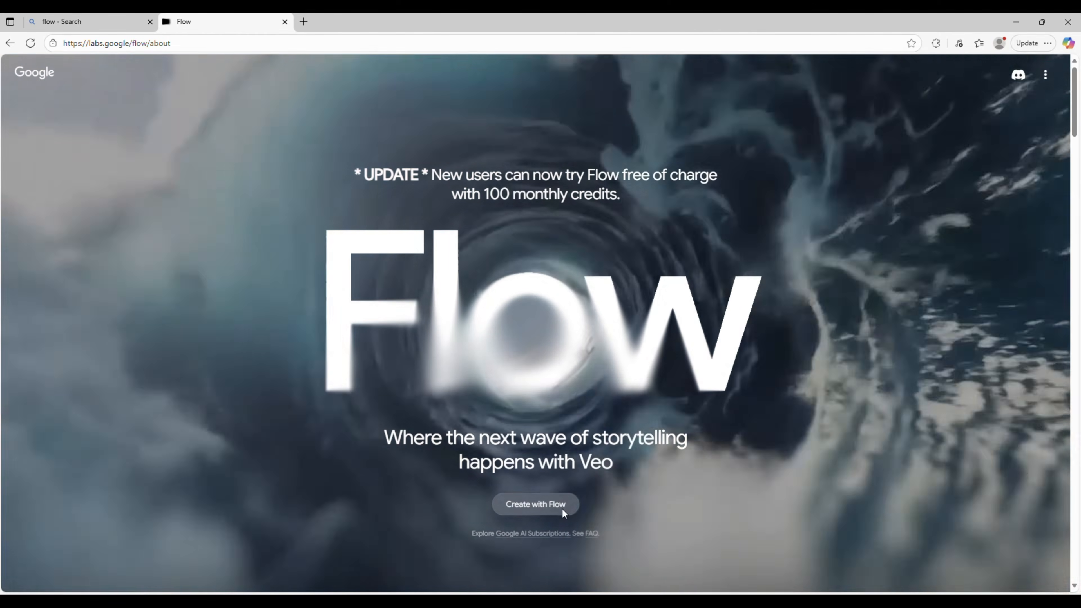
click(562, 511)
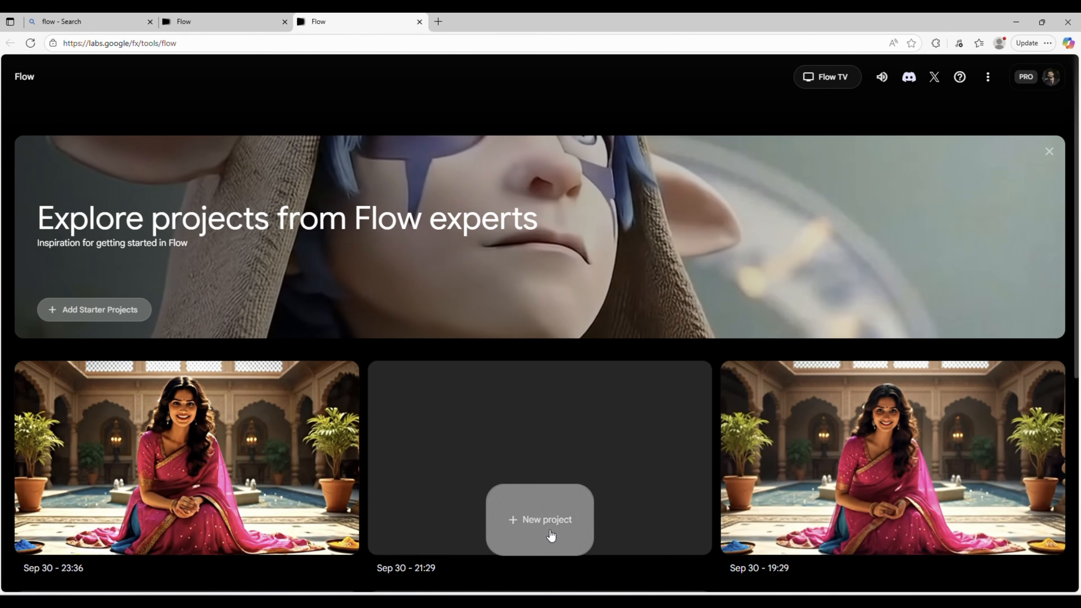
click(552, 530)
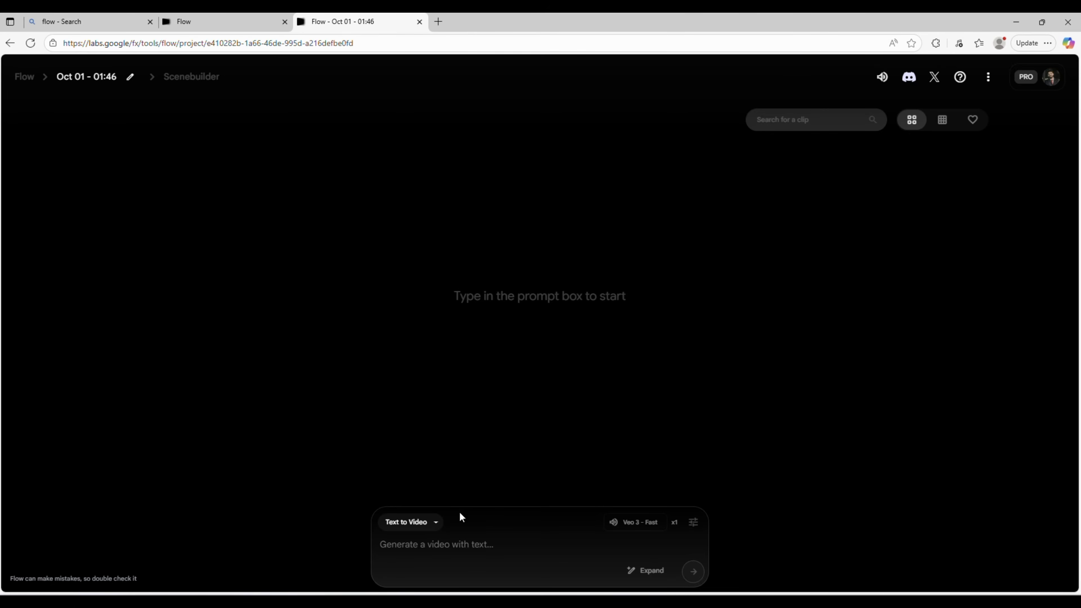
Set the generation mode to Frames to Video, keeping Landscape (16:9) and 1 output per prompt.
click(435, 522)
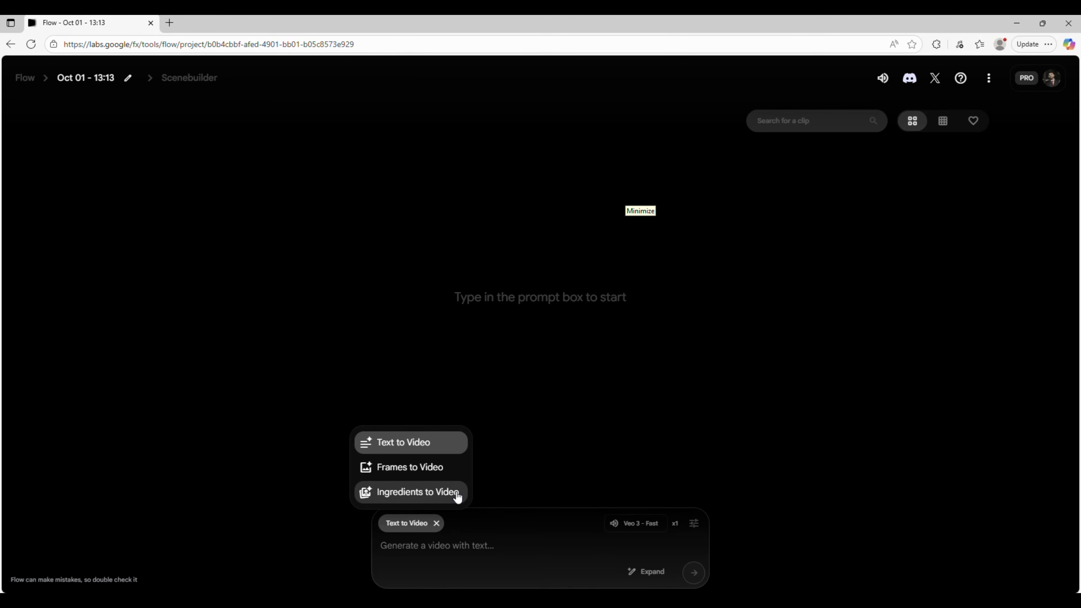
click(452, 475)
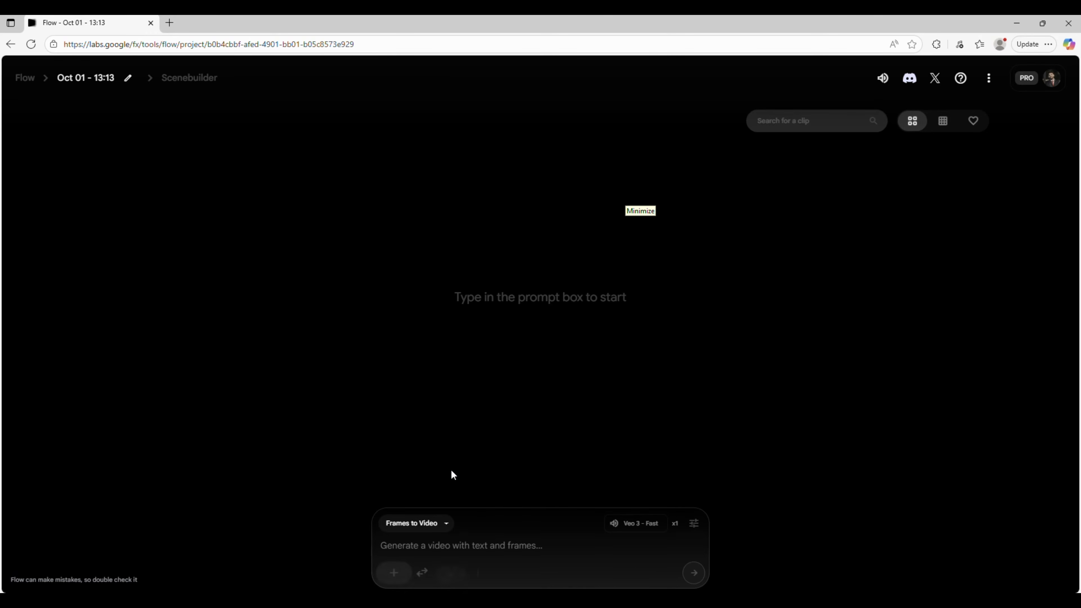
click(548, 427)
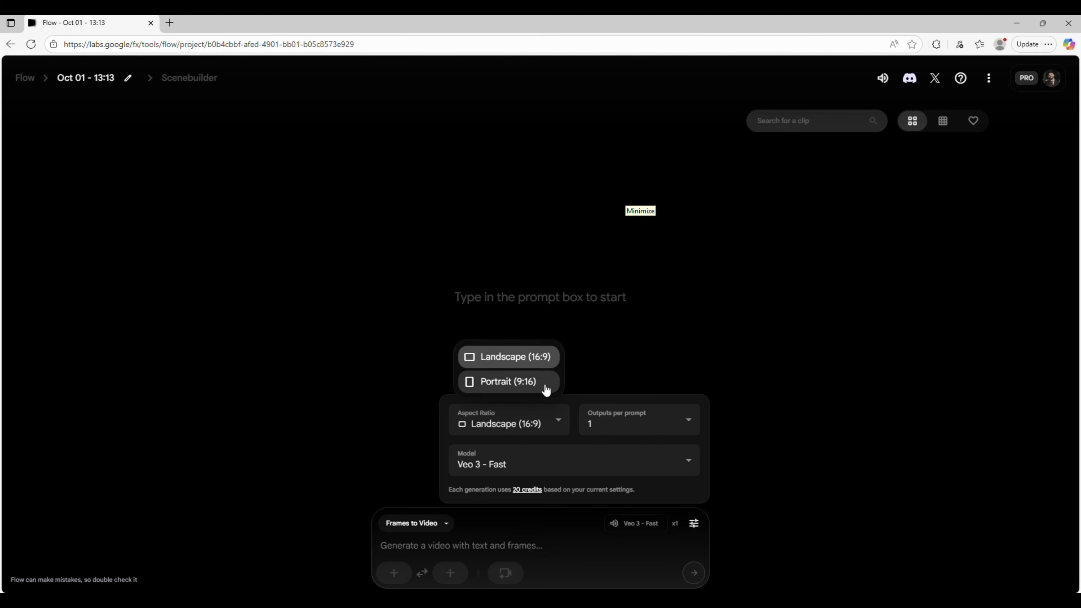
click(637, 419)
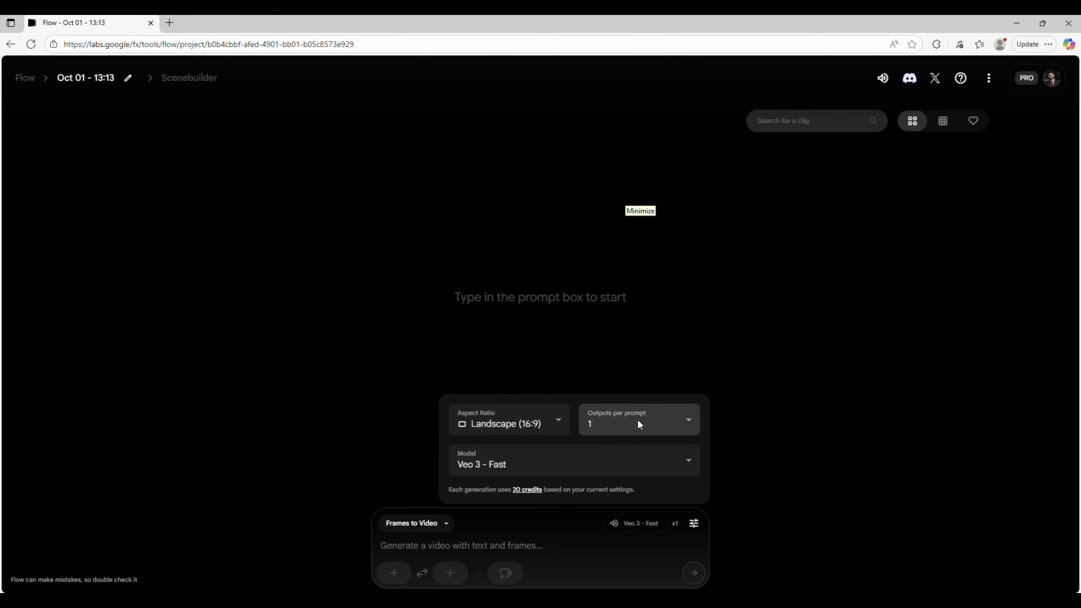
click(637, 418)
click(615, 312)
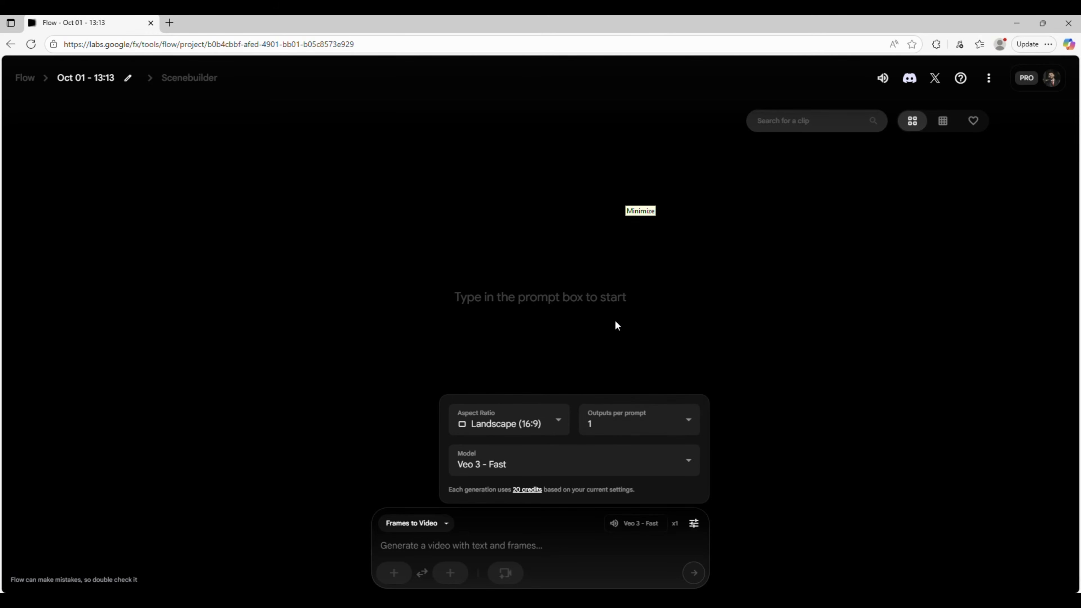
Compare the credit costs of the Veo 2 - Fast, Veo 3 - Quality and Veo 2 - Quality models, and reselect Veo 3 - Fast.
click(587, 465)
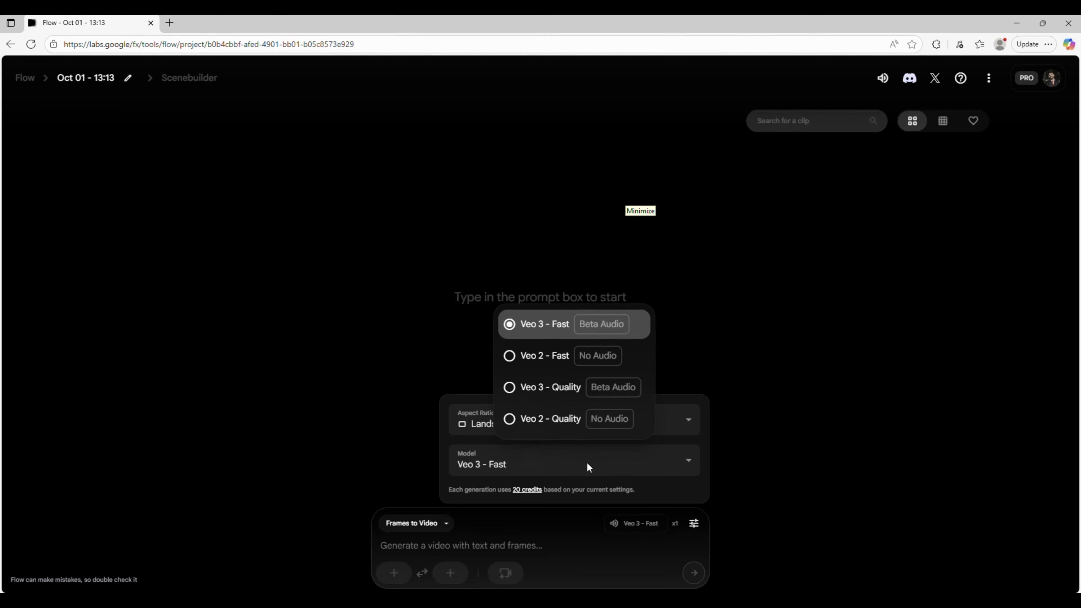
click(553, 357)
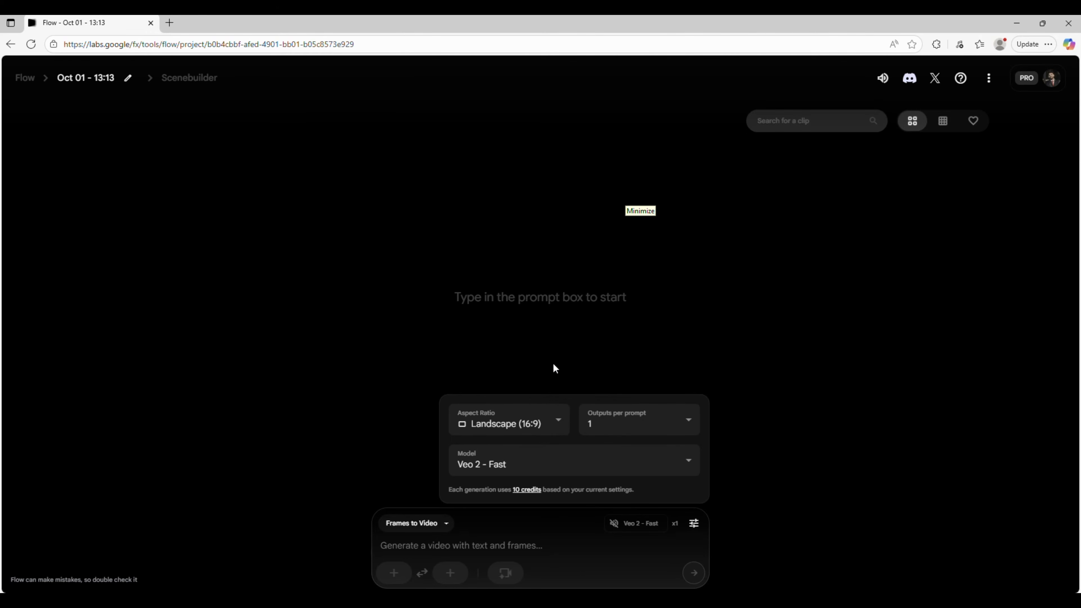
click(586, 465)
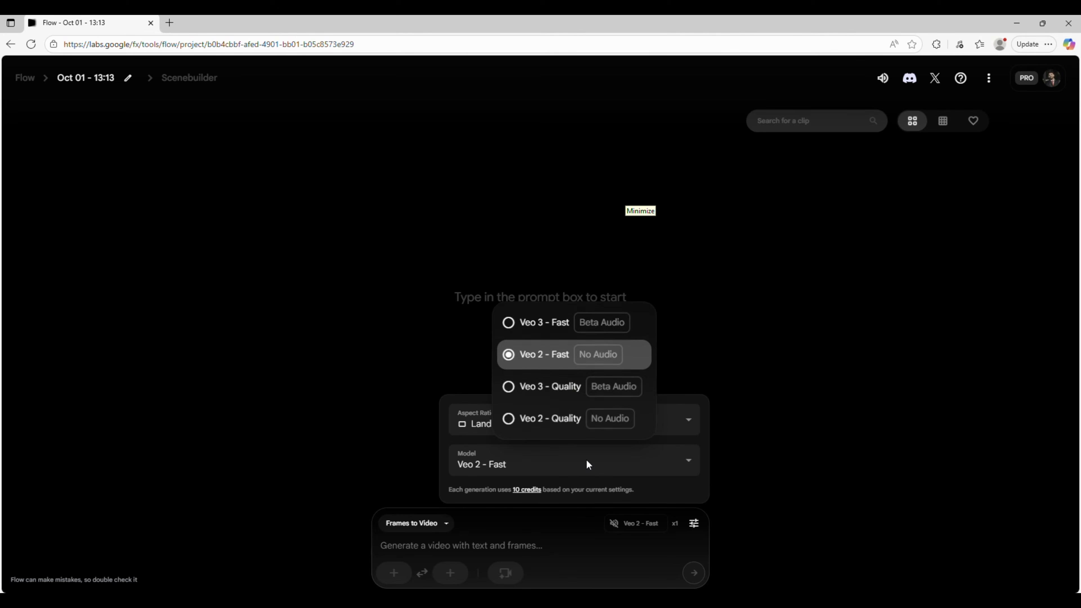
click(559, 384)
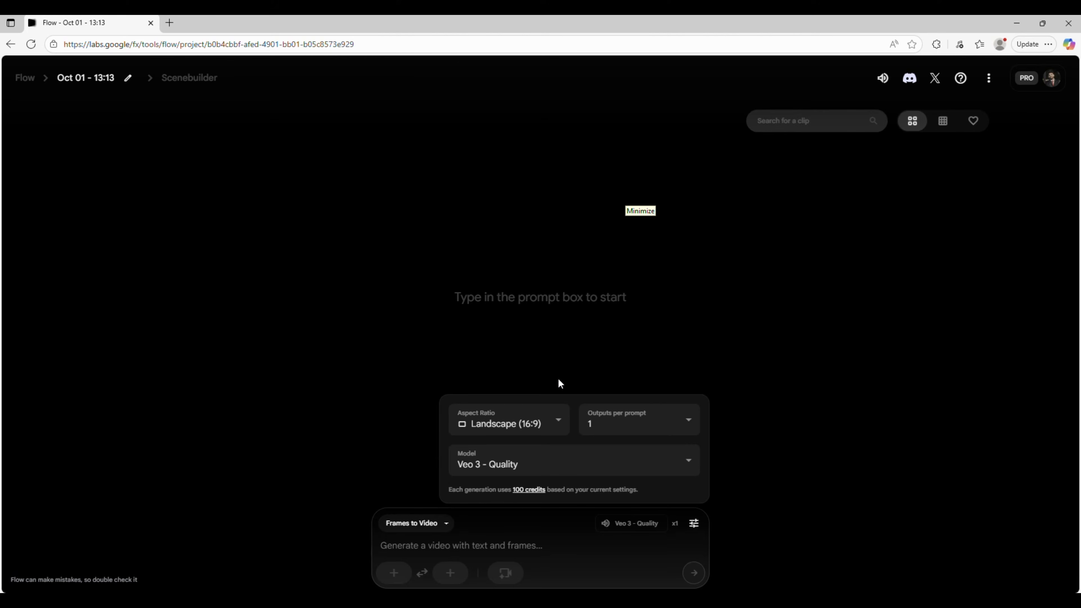
click(565, 469)
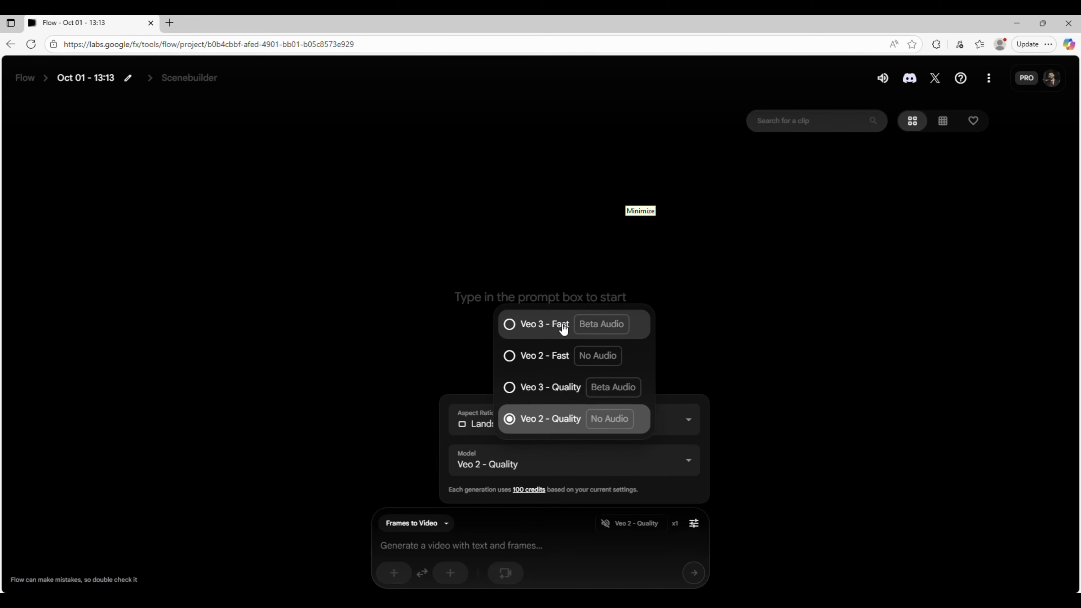
click(563, 328)
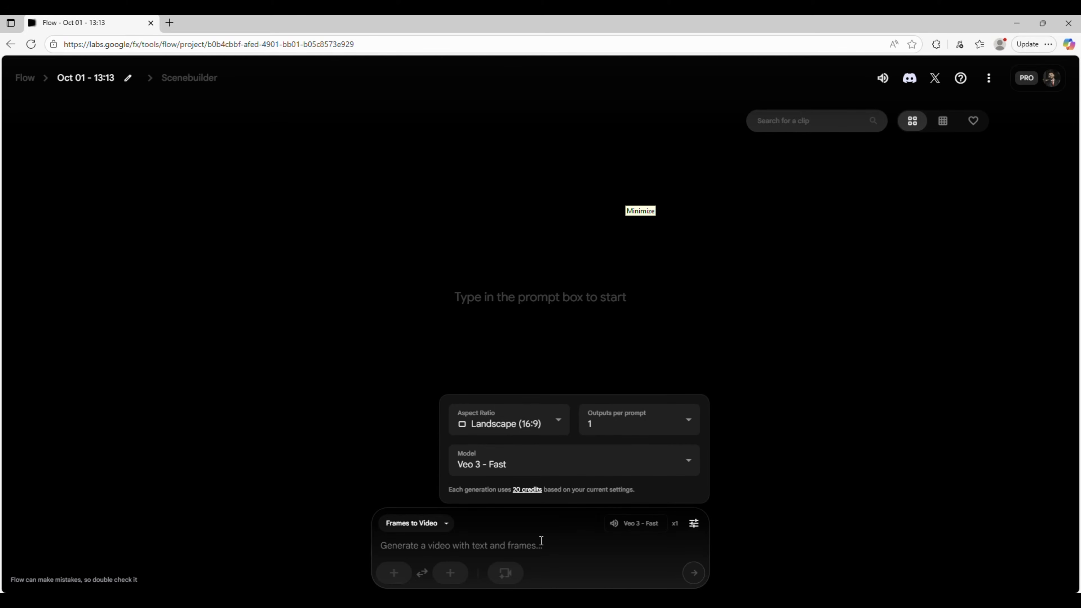
Copy the Scene 1 JSON prompt from the ChatGPT reply and paste it into the Frames to Video prompt in Flow.
click(528, 543)
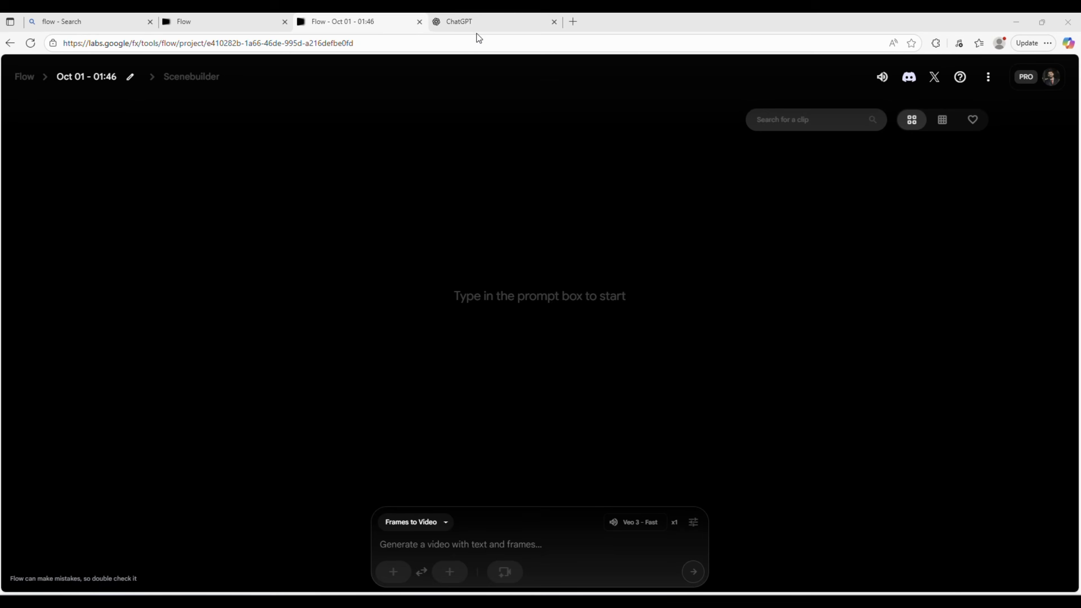
click(449, 25)
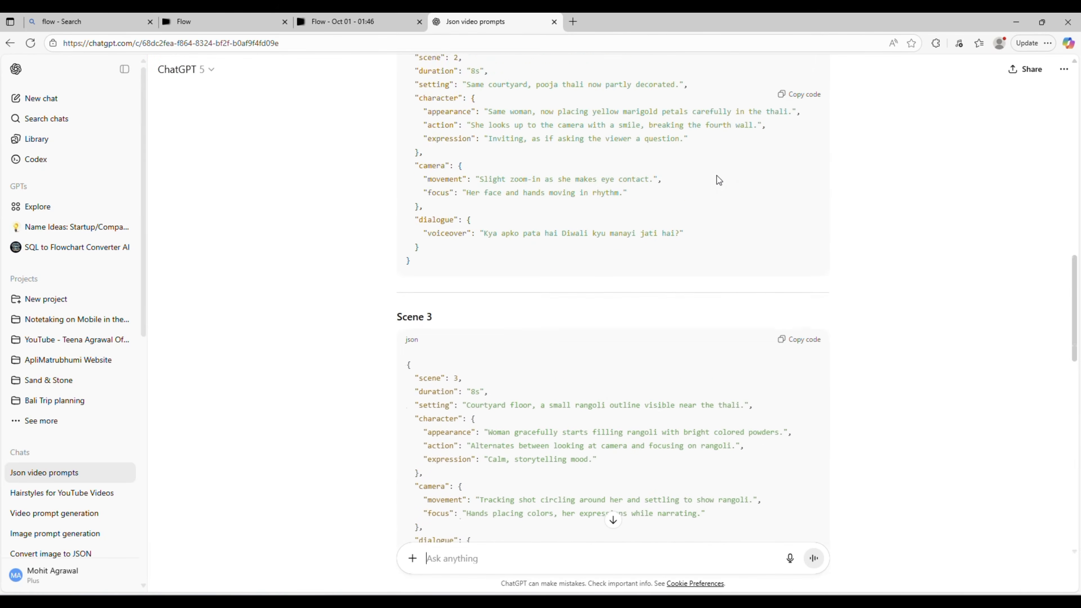
scroll(716, 180, up, 10)
scroll(717, 176, down, 1)
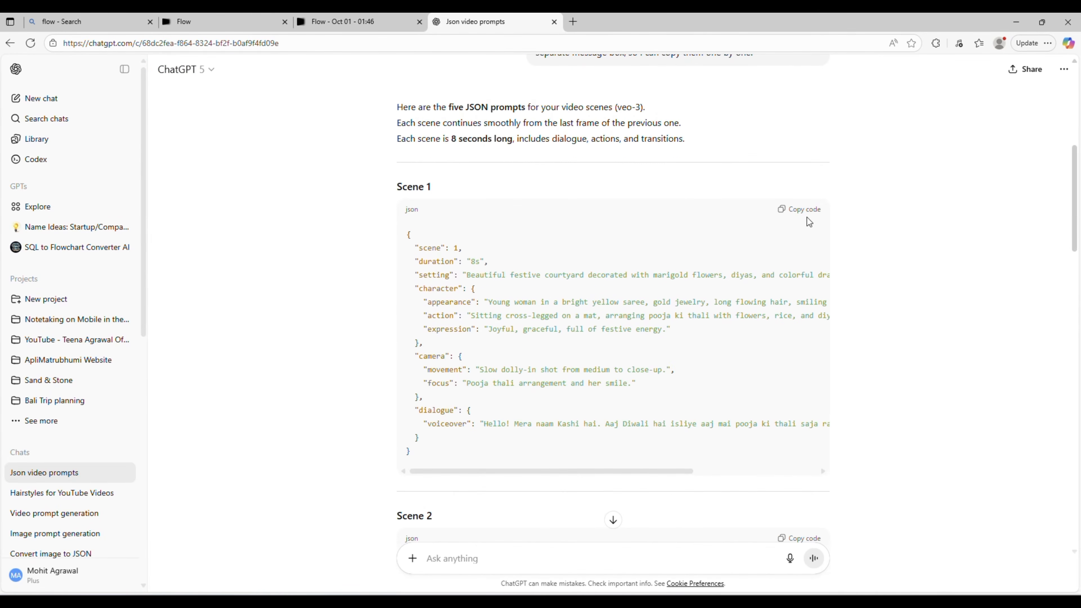
click(376, 25)
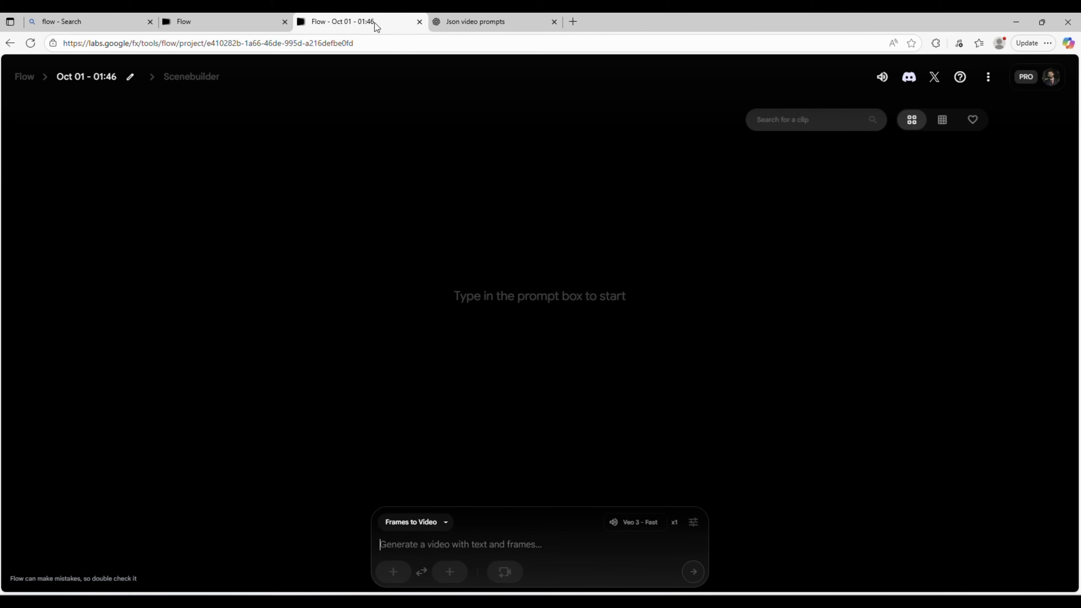
click(509, 543)
key(ctrl+v)
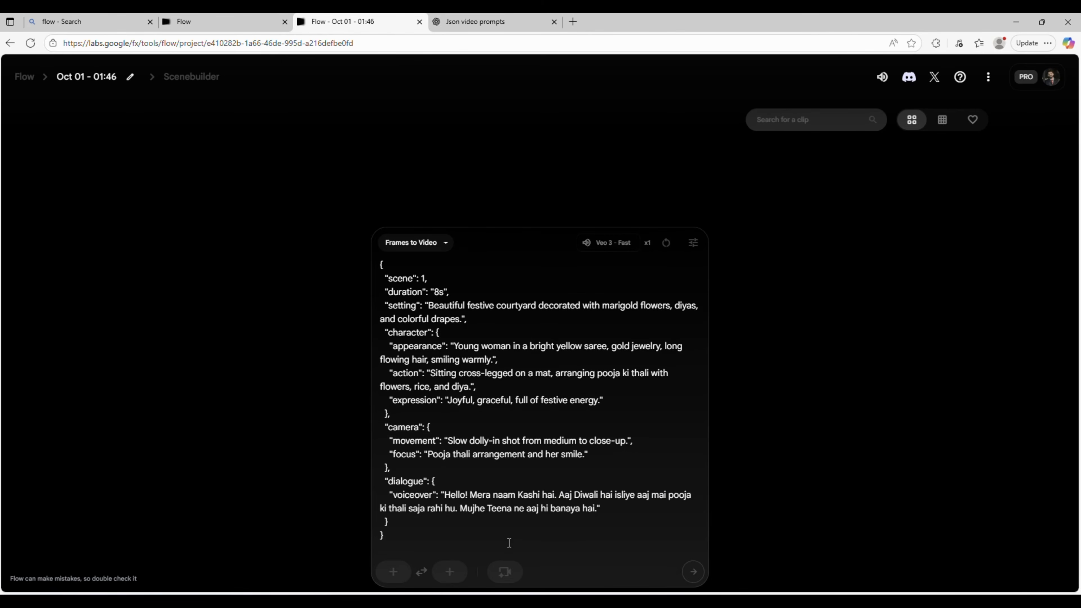
Upload Generated Image October 01, 2025 - 12_39AM as the start frame, cropped to Landscape, and generate the scene 1 video with the voiceover spelling adjusted.
click(392, 575)
click(410, 283)
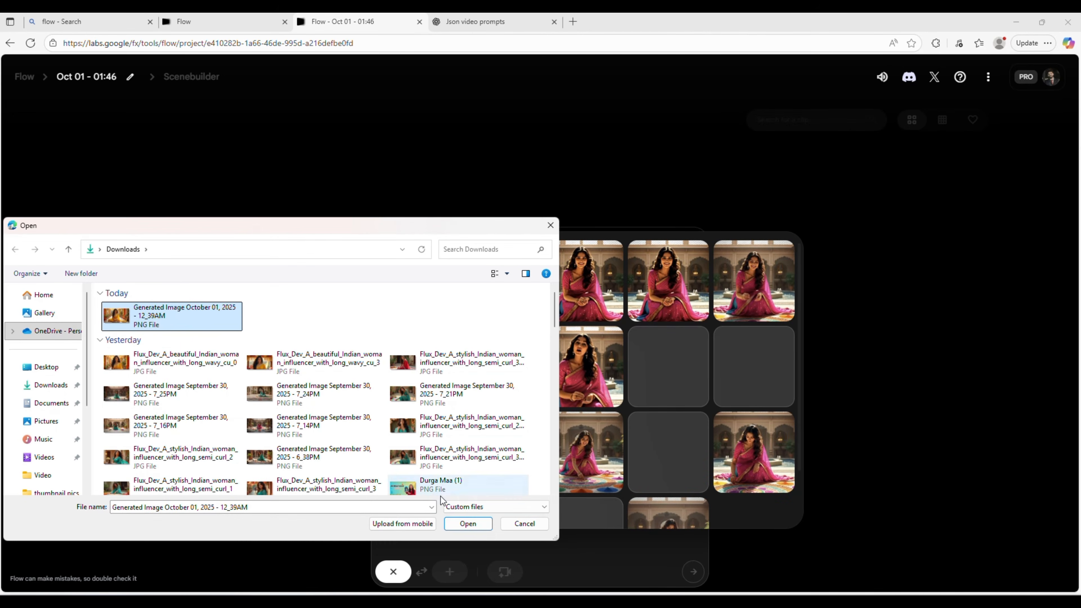
click(471, 528)
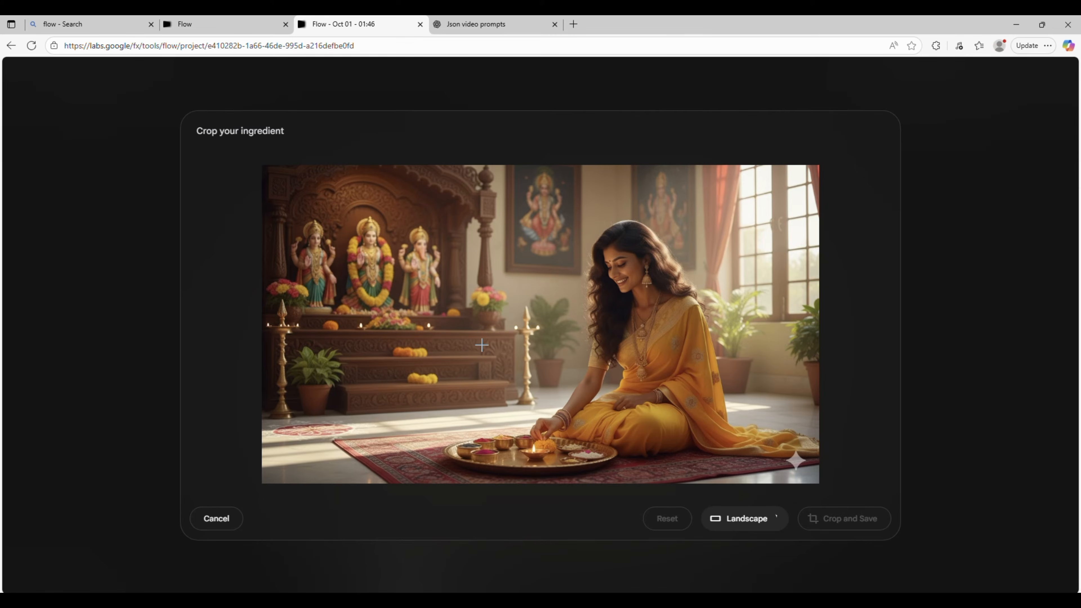
drag(260, 163, 770, 472)
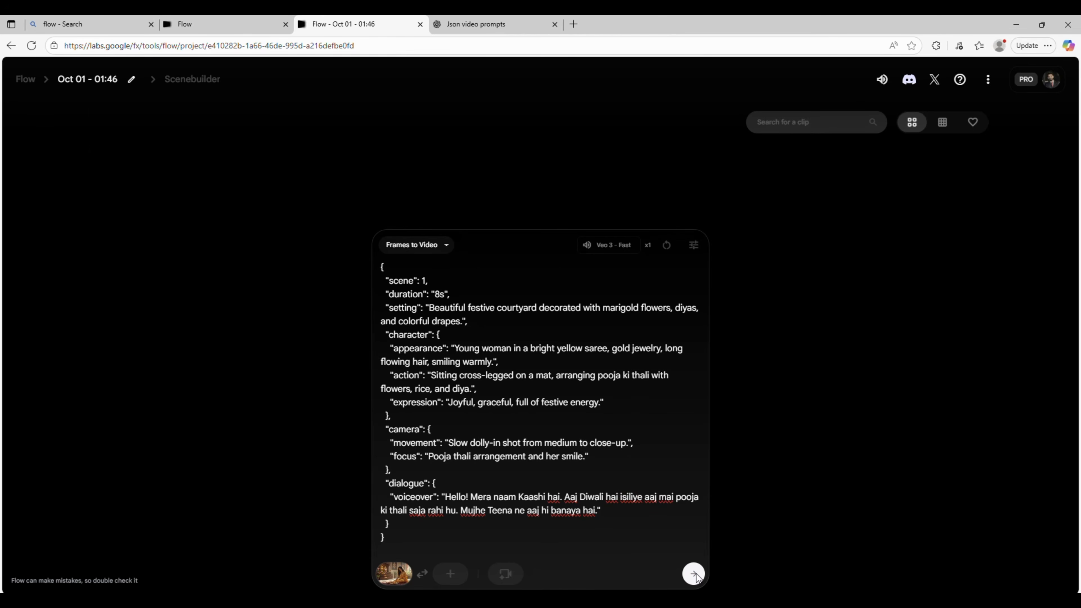
click(695, 575)
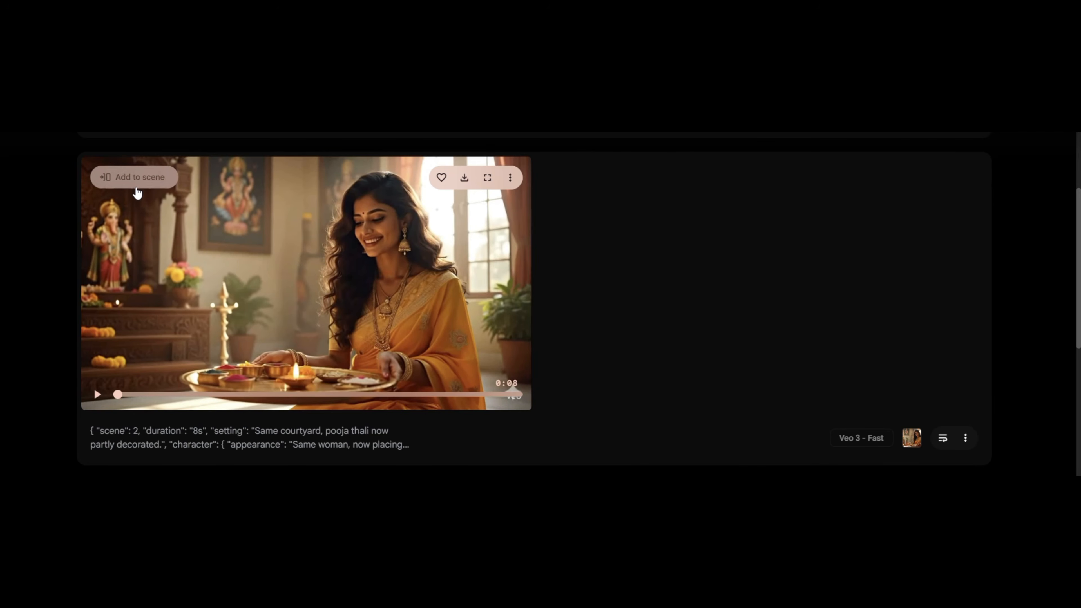
Add the generated clip to the scene, switch to SceneBuilder and save the clip's last frame as an asset.
click(137, 188)
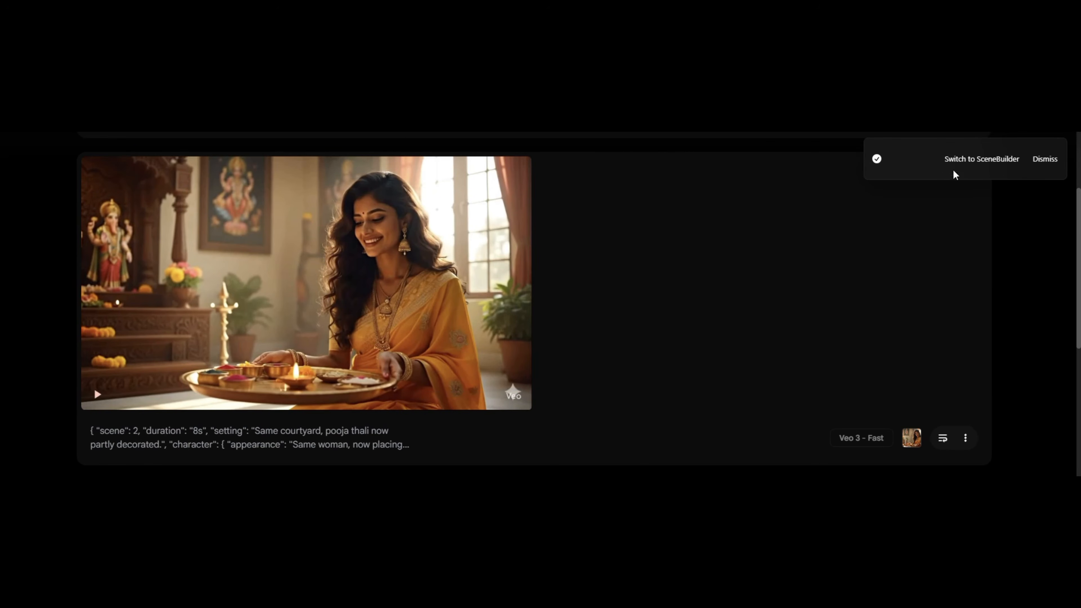
click(980, 160)
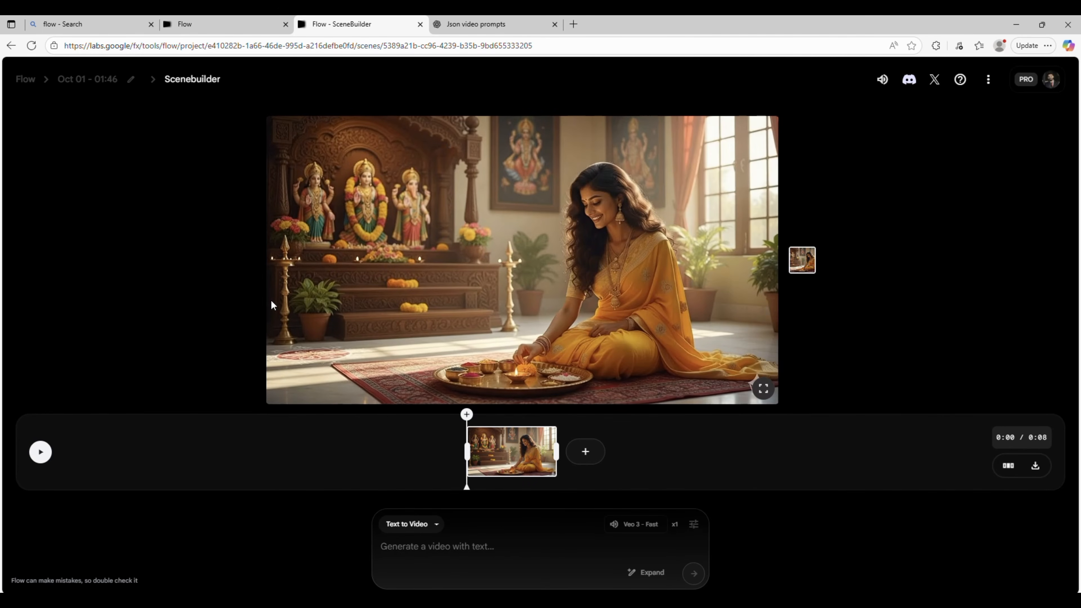
drag(467, 488, 555, 428)
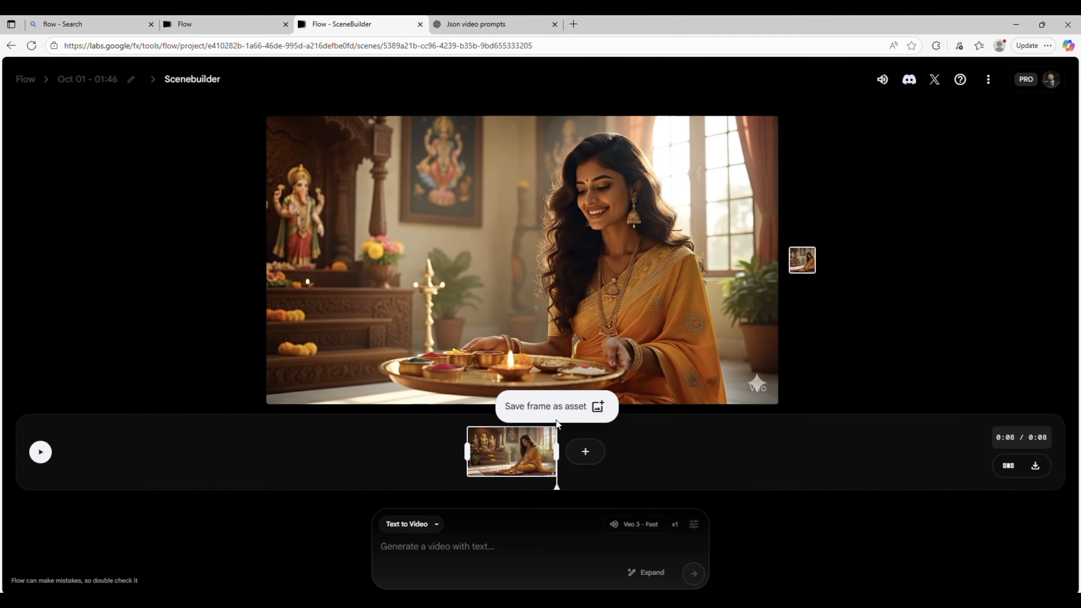
click(556, 419)
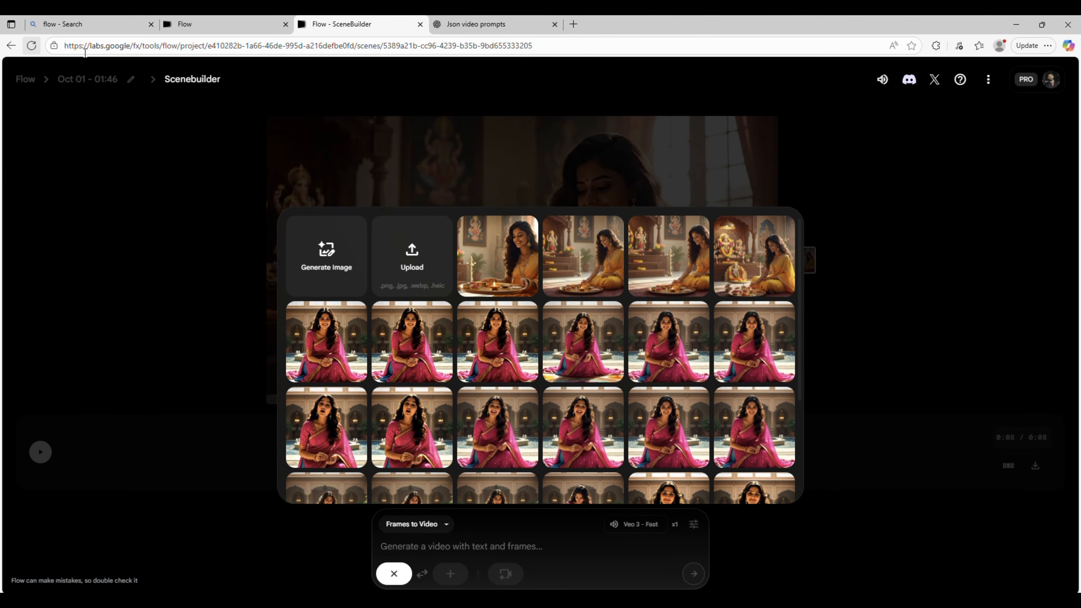
Generate the scene 2 and scene 3 clips from their ChatGPT JSON prompts, using a start frame for each with Veo 3 - Fast.
click(446, 26)
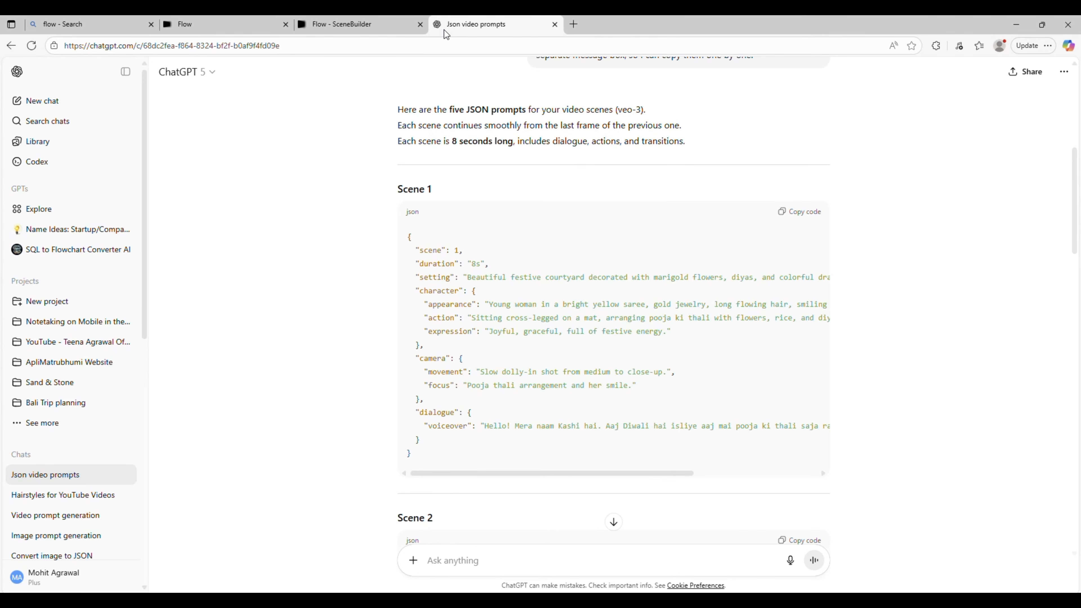
scroll(483, 367, down, 8)
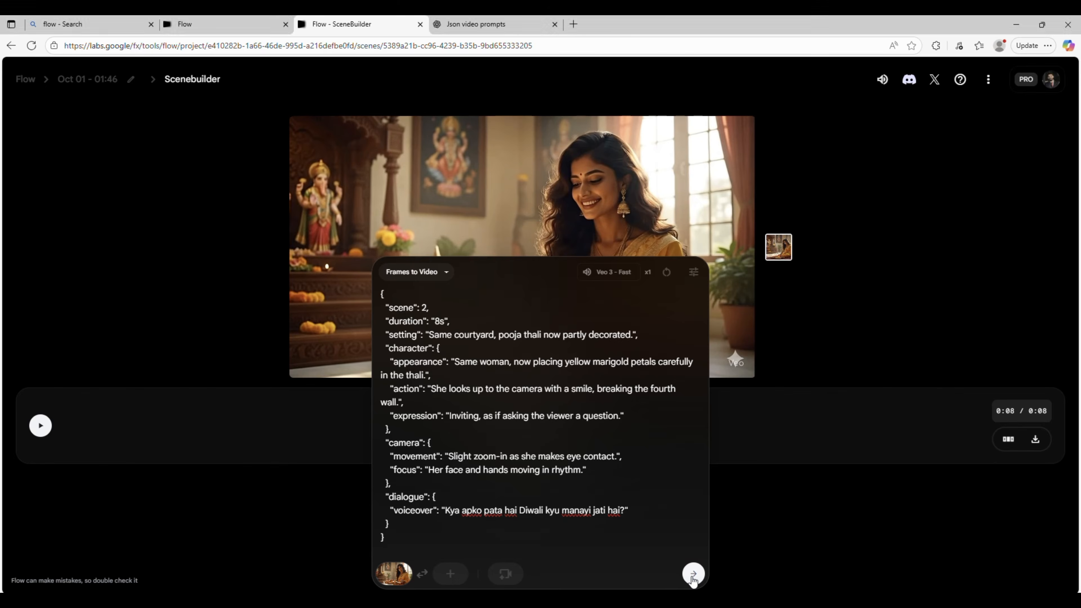
click(692, 575)
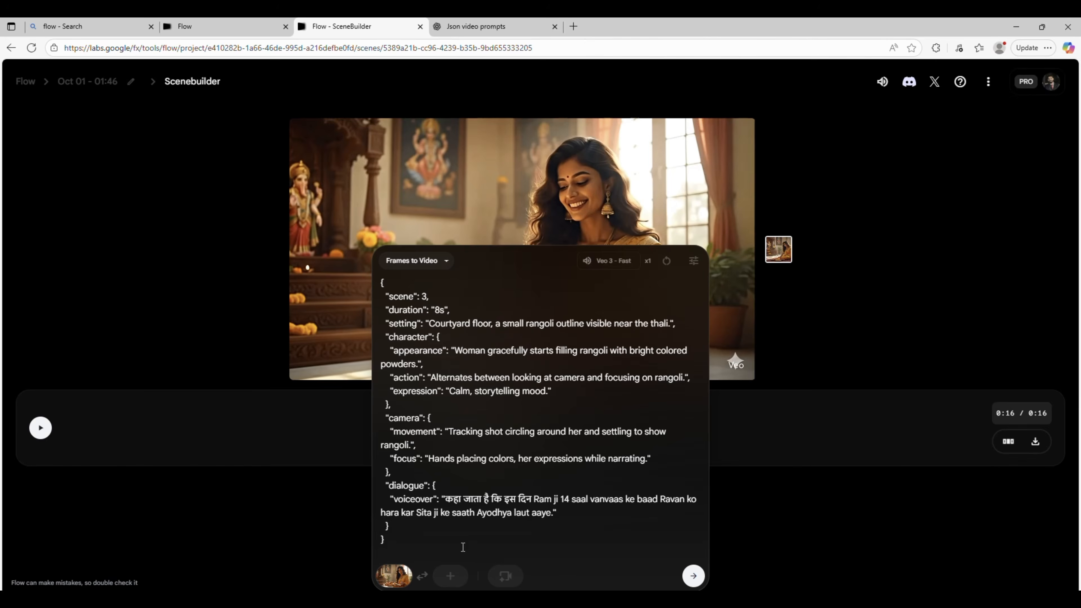
click(694, 576)
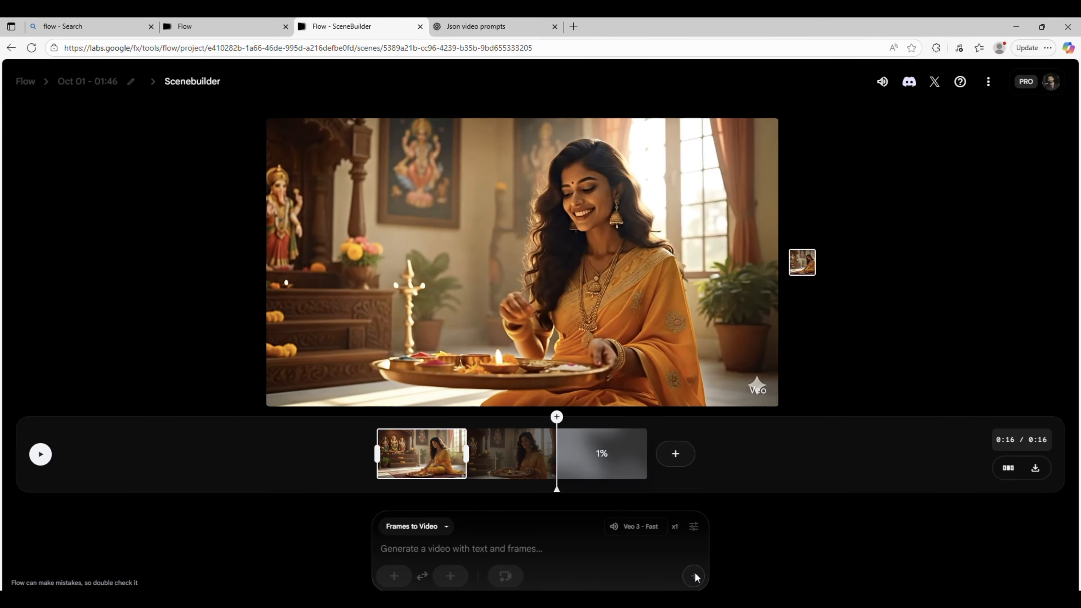
Export and download the assembled scene video, and open the account details to check the remaining AI credits.
click(1036, 469)
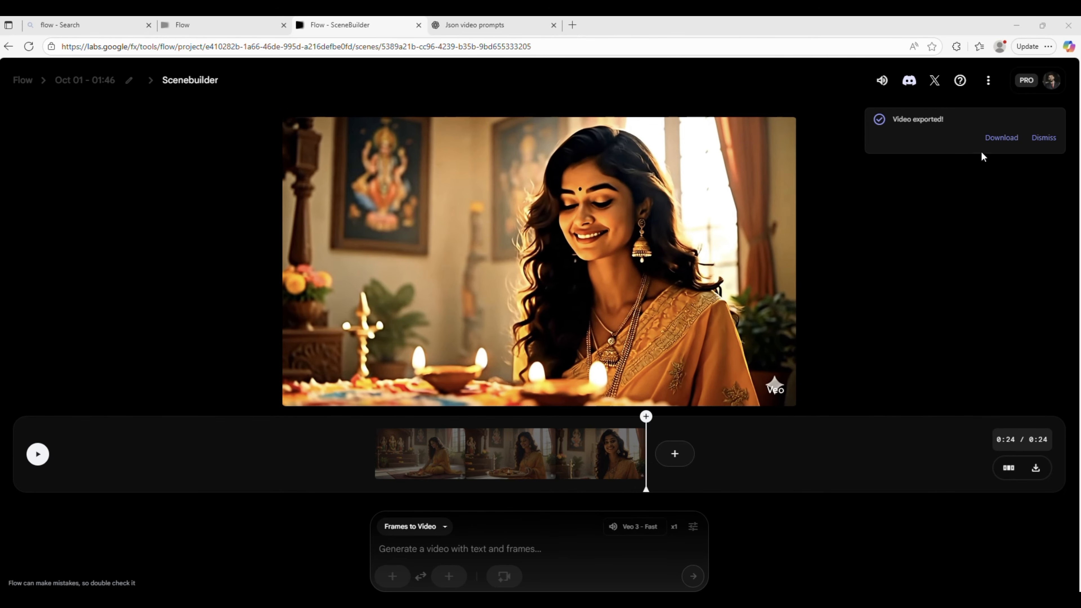
click(1001, 137)
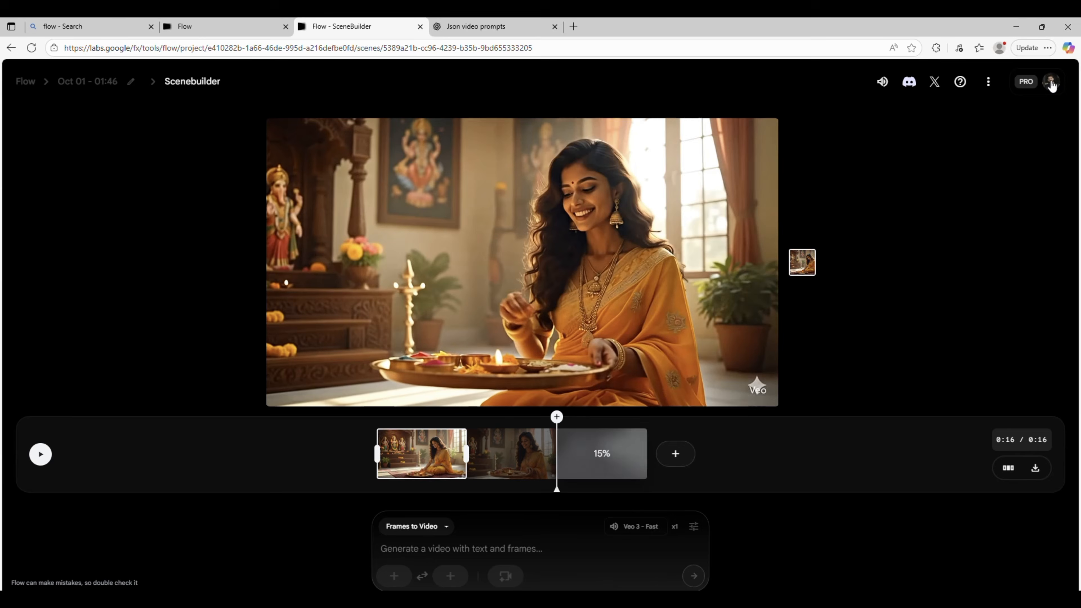
click(1052, 81)
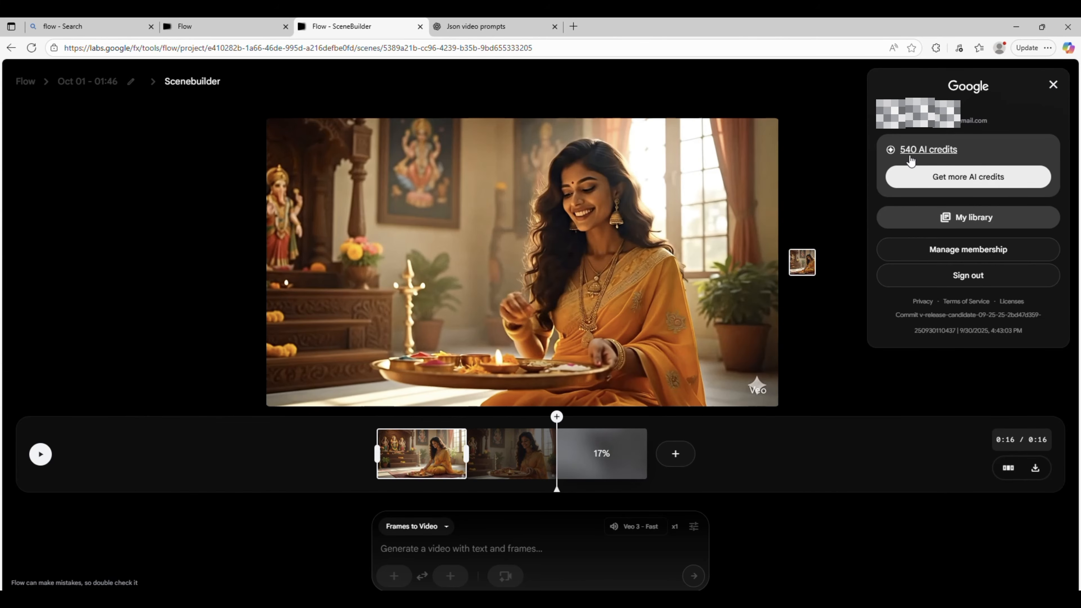